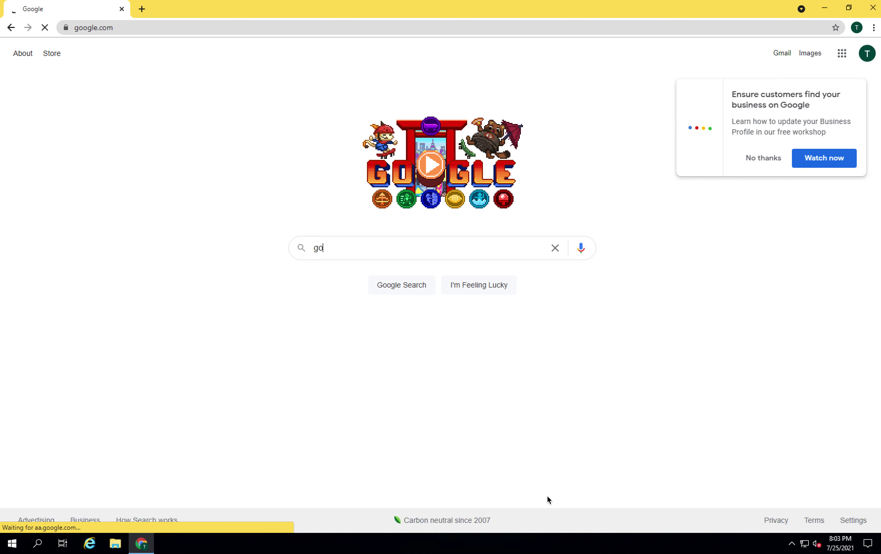
- Search for "google cloud rdp", open the Windows Chrome Remote Desktop tutorial and start the free Google Cloud signup
type("rdp")
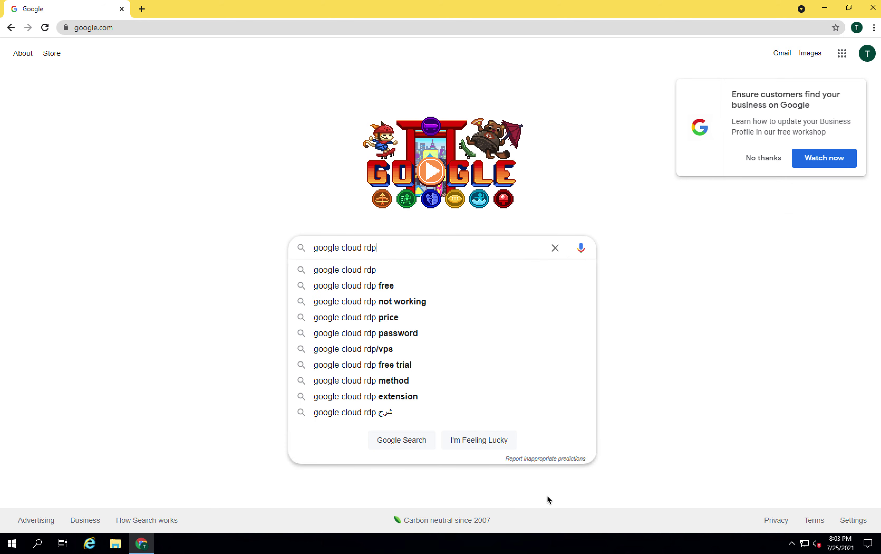
key("Return")
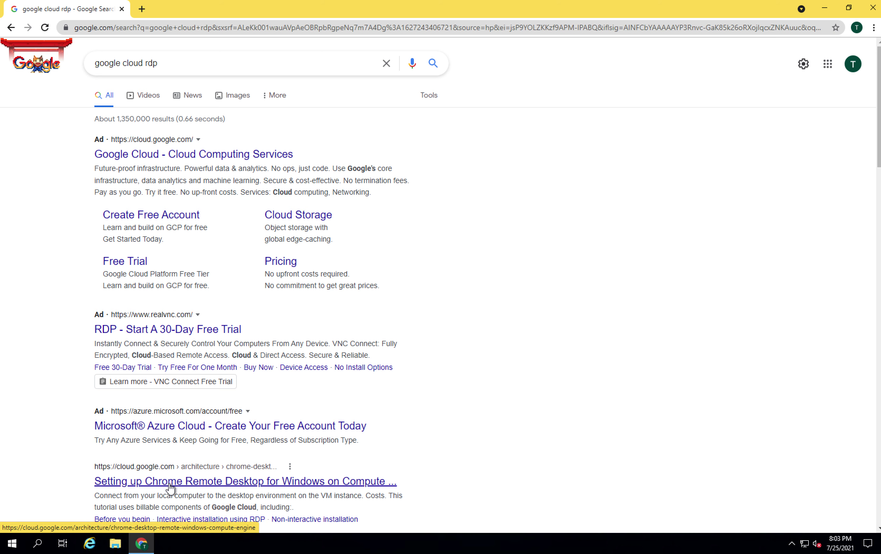
left_click(169, 484)
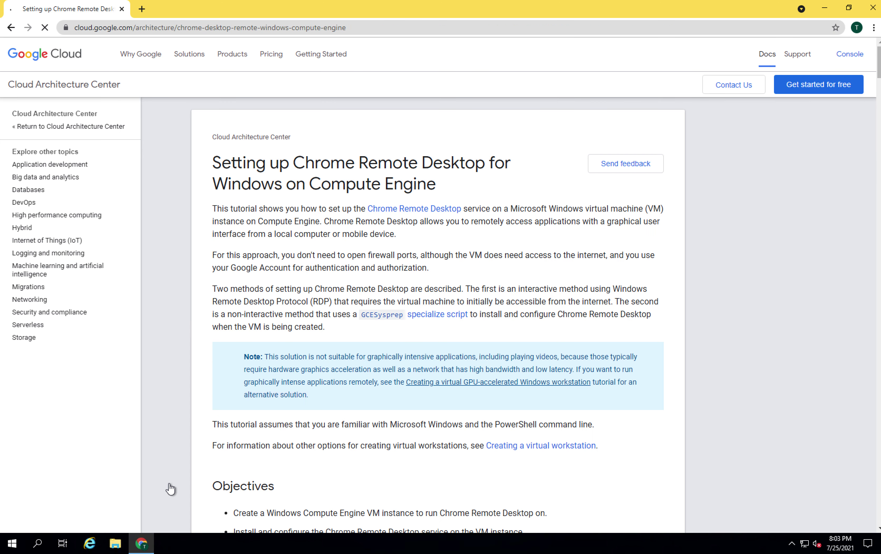
left_click(804, 88)
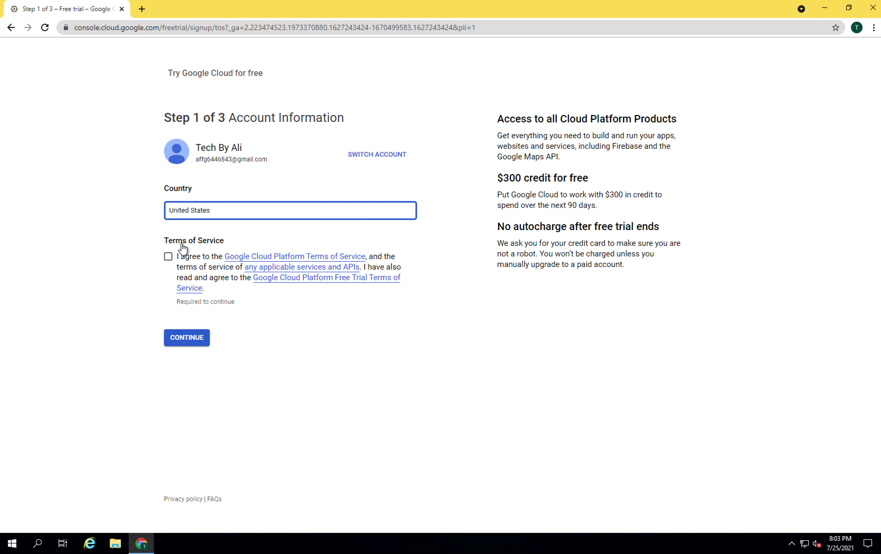
- Agree to the Terms of Service, set the country to Pakistan and submit the account information
left_click(168, 256)
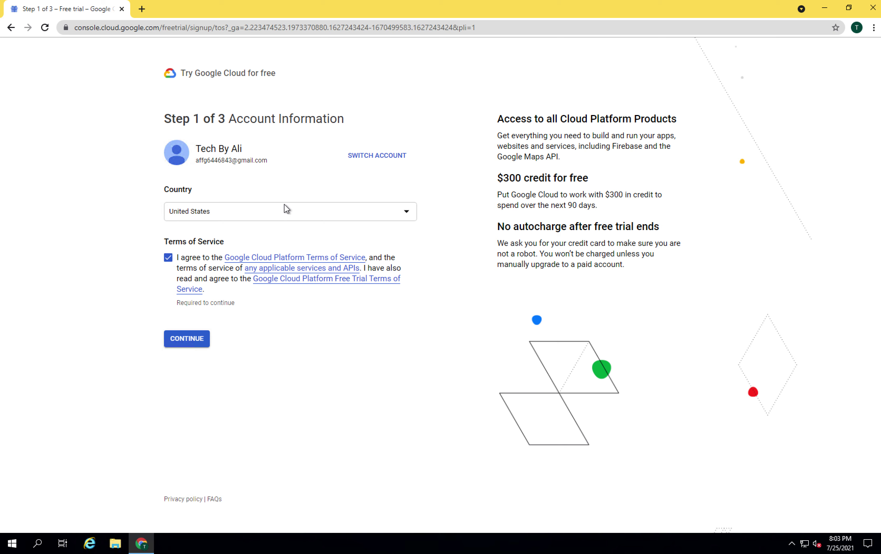
left_click(306, 214)
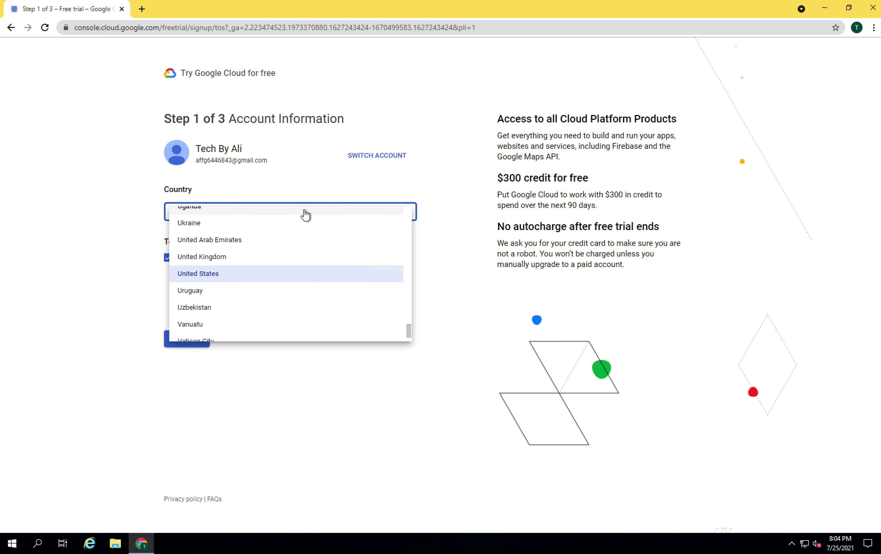
key("p")
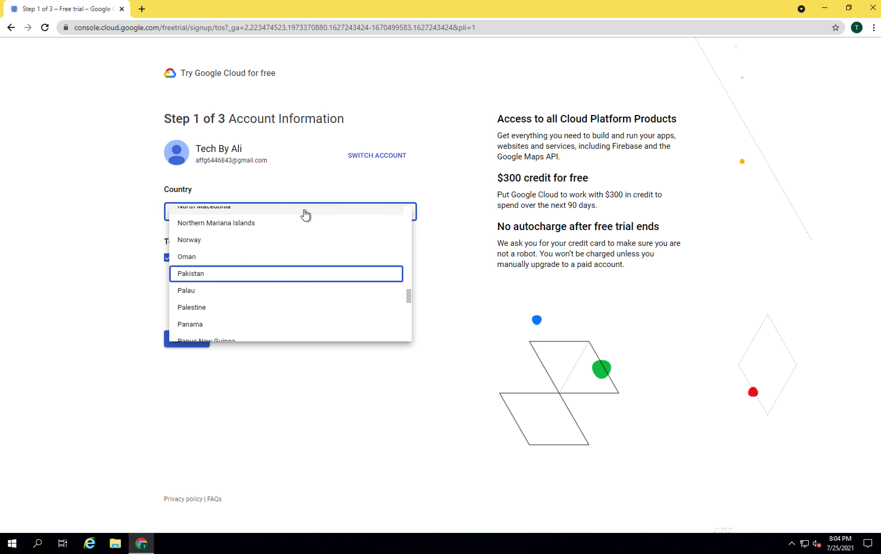
left_click(206, 275)
left_click(186, 392)
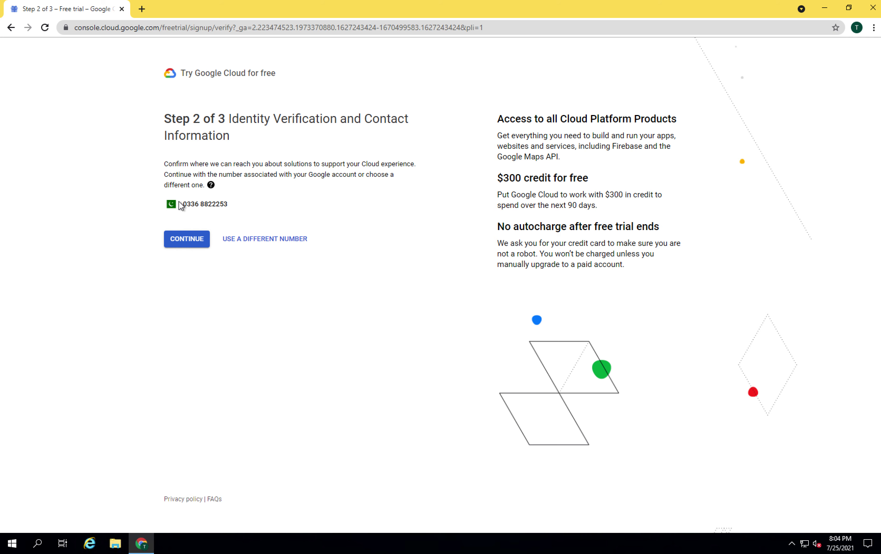
- Back out of using a different phone number, resubmit the account information with the terms accepted, and close the browser
left_click(242, 239)
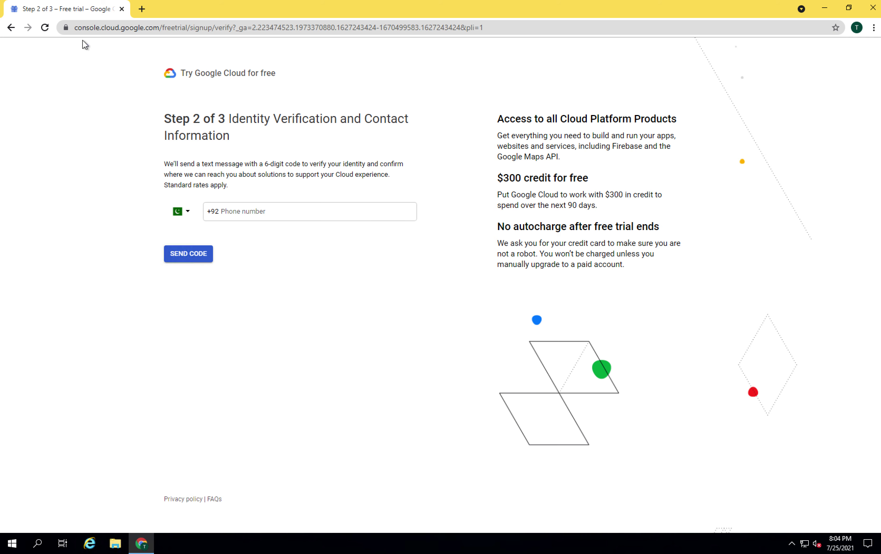
left_click(12, 28)
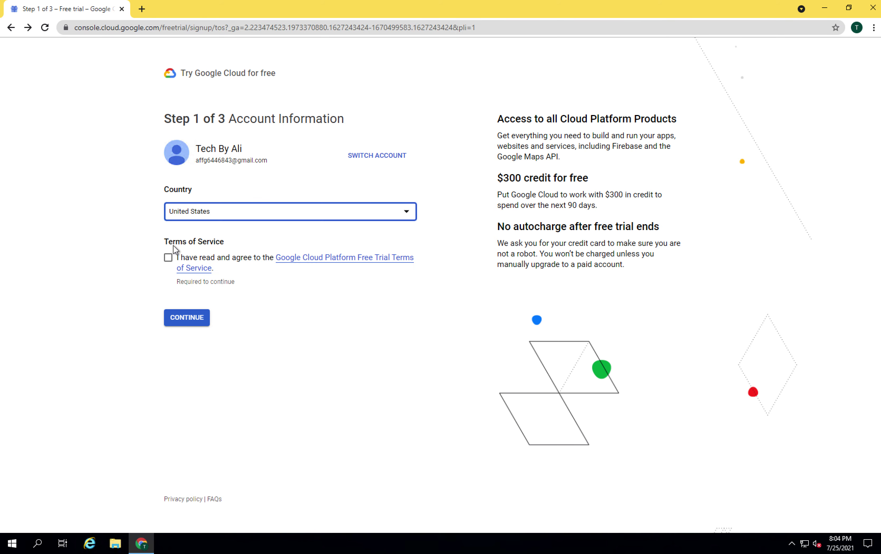
left_click(169, 257)
left_click(200, 324)
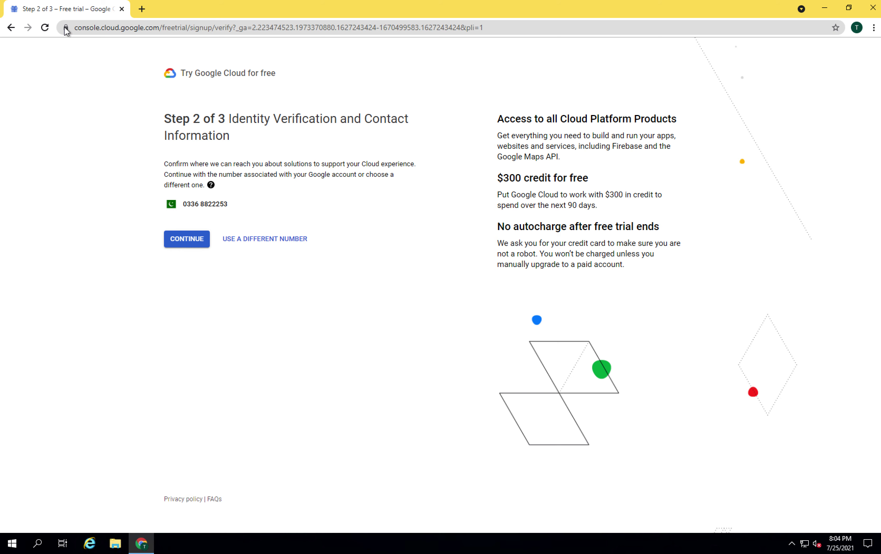
left_click(870, 18)
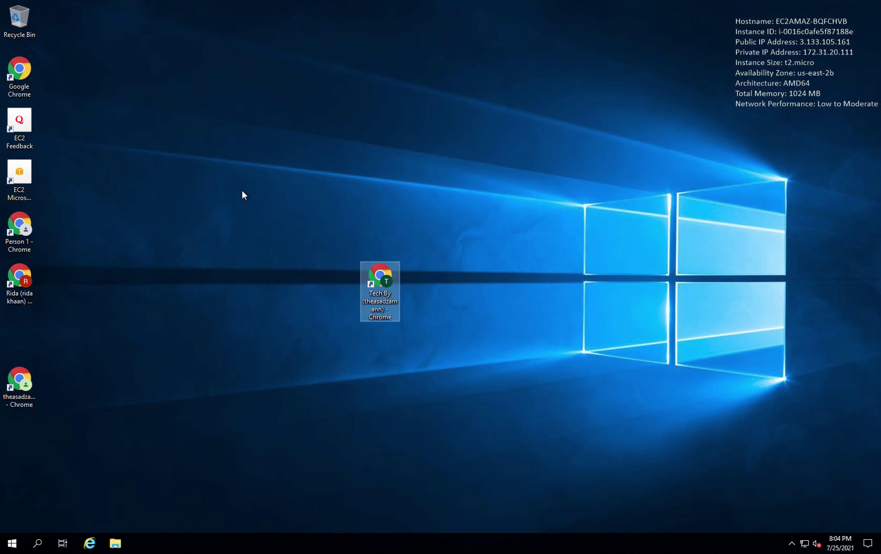
- Open Chrome with the green-avatar profile and search the web for "google cloud rdp"
double_click(20, 77)
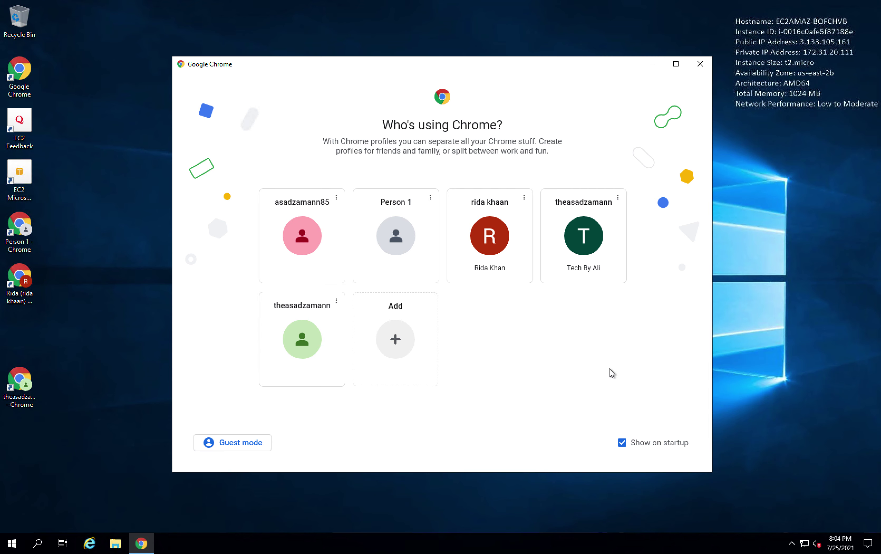
left_click(312, 353)
type("g")
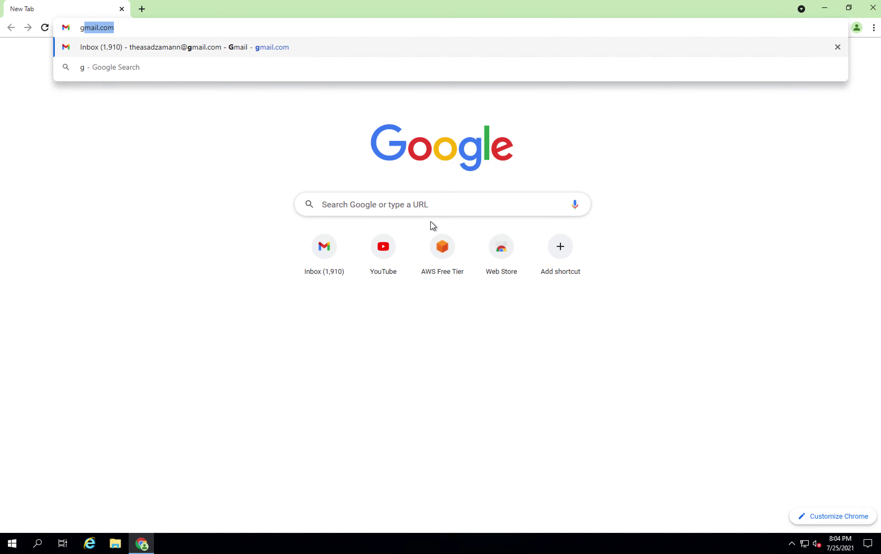
type("oogle cloud rdp")
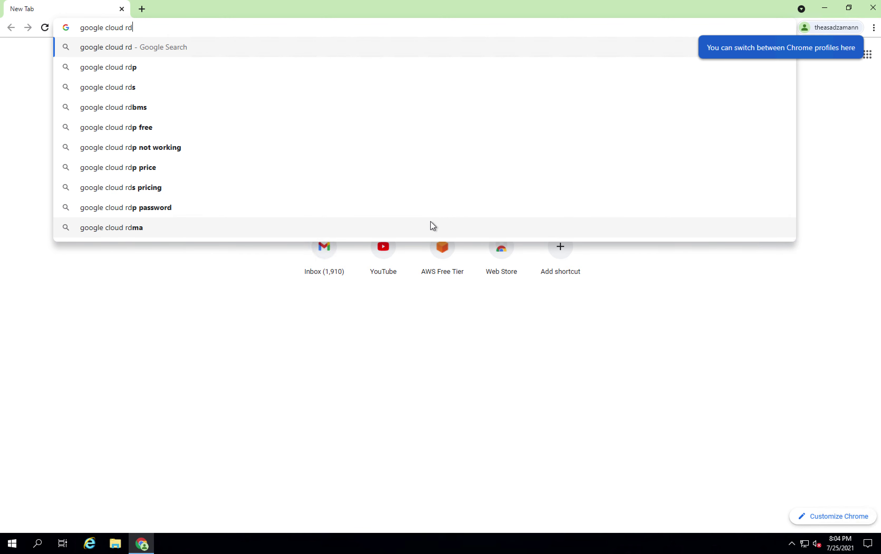
key("Return")
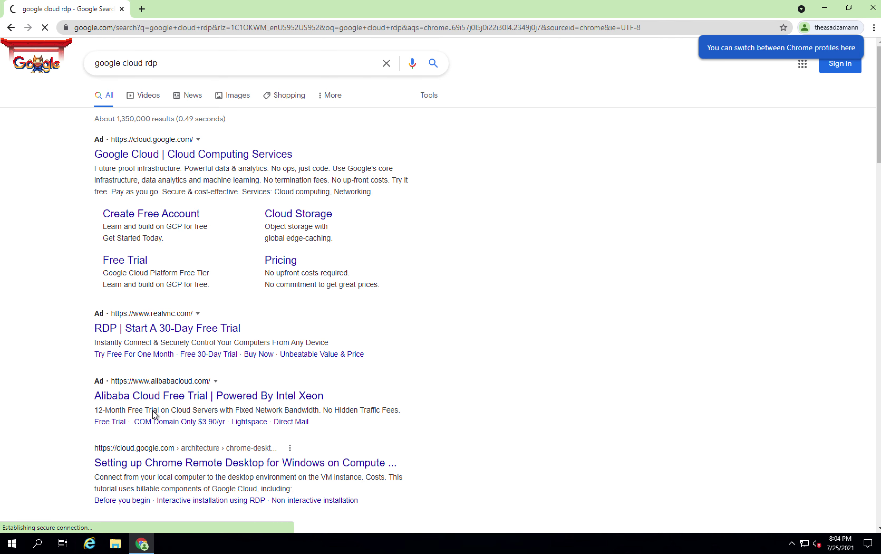
- Try to start the free signup from the Windows Chrome Remote Desktop tutorial, and close the browser at the account chooser
left_click(152, 463)
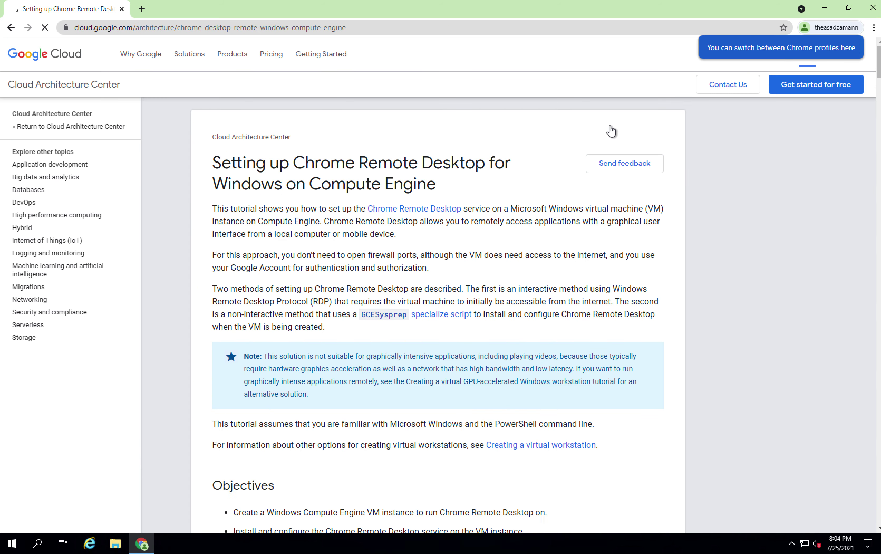
left_click(805, 88)
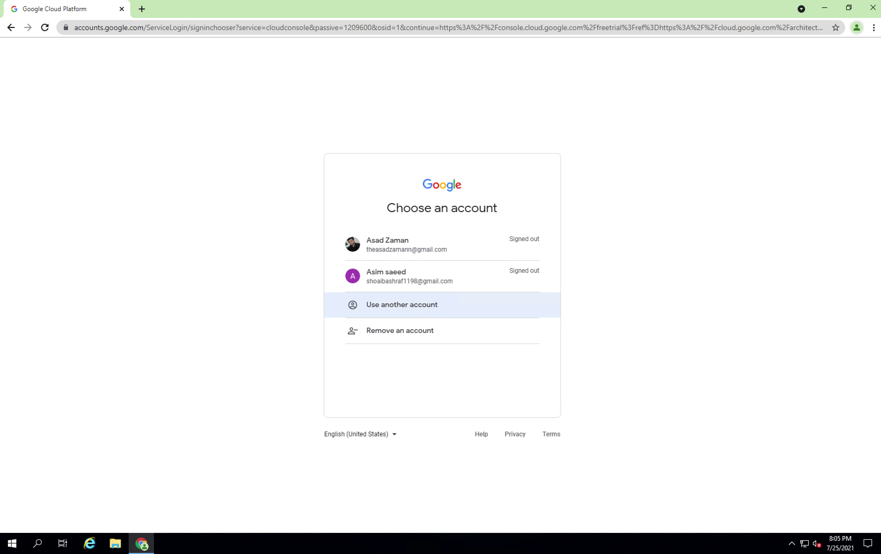
left_click(873, 10)
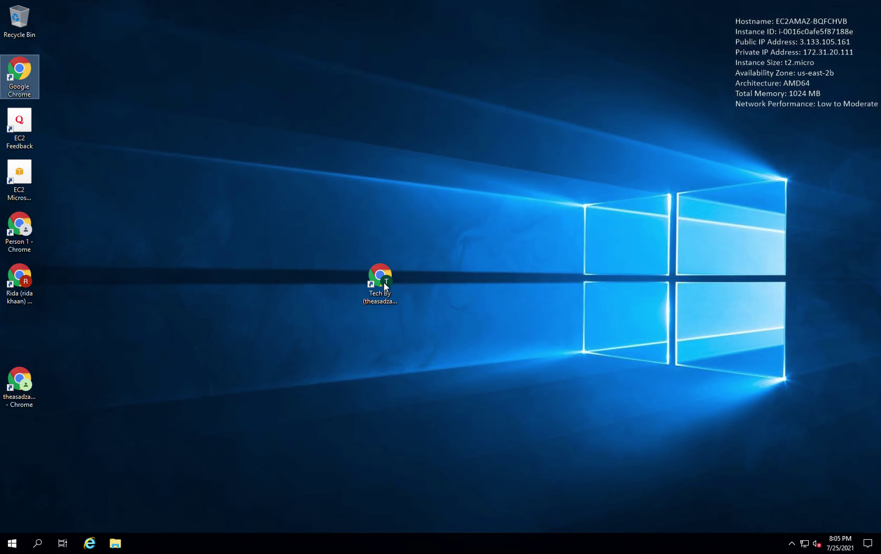
- Reopen Chrome with the original signed-in profile and search the web for "cloud googel rdp"
double_click(382, 282)
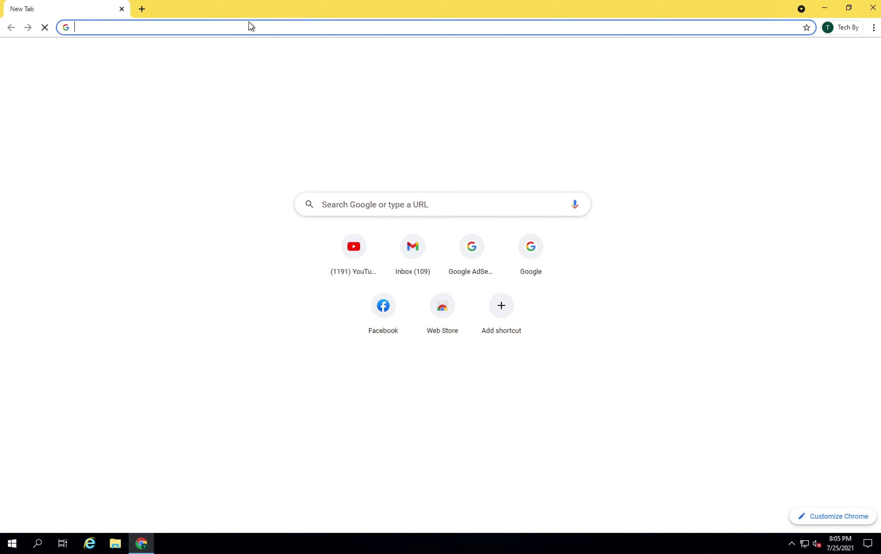
left_click(249, 22)
type("cl")
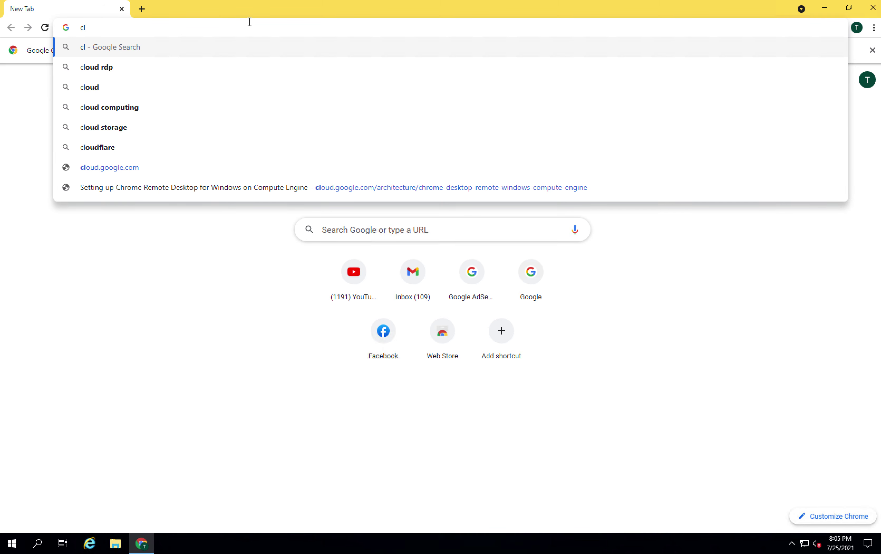
type("oud googel ")
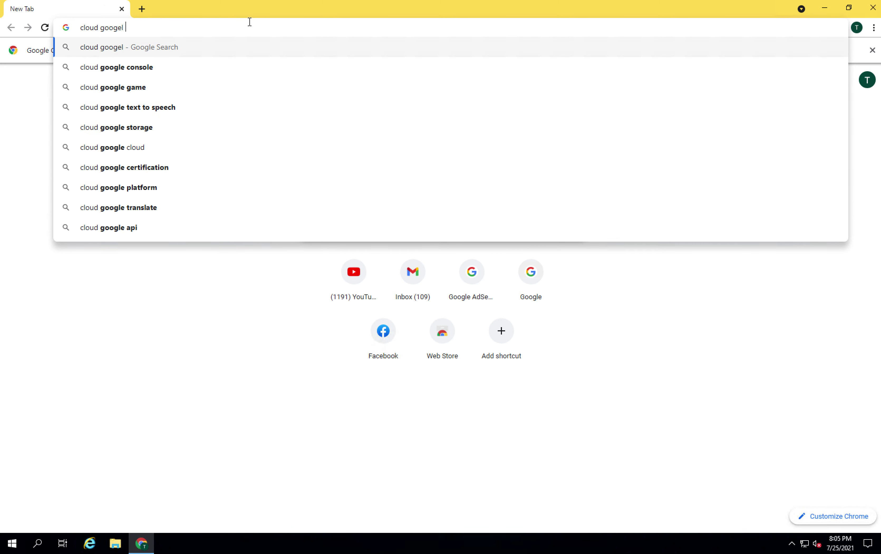
type("rdp")
key("Return")
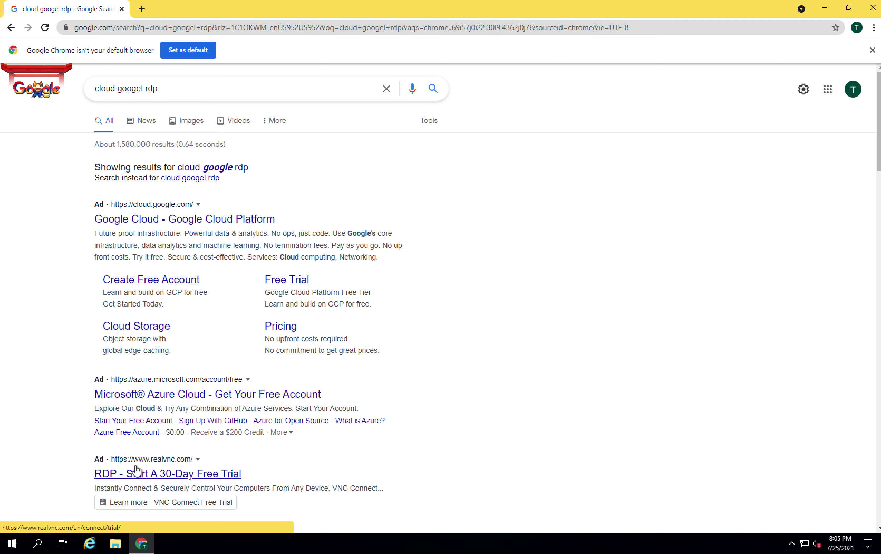
- Open the tutorial on setting up Chrome Remote Desktop for Linux on Compute Engine and start the free signup
scroll(177, 454, "down", 3)
left_click(148, 428)
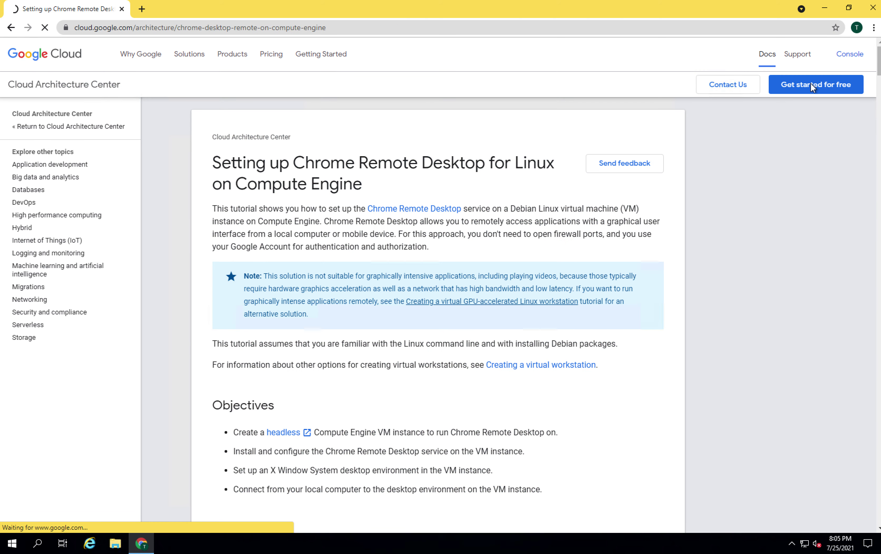
left_click(812, 86)
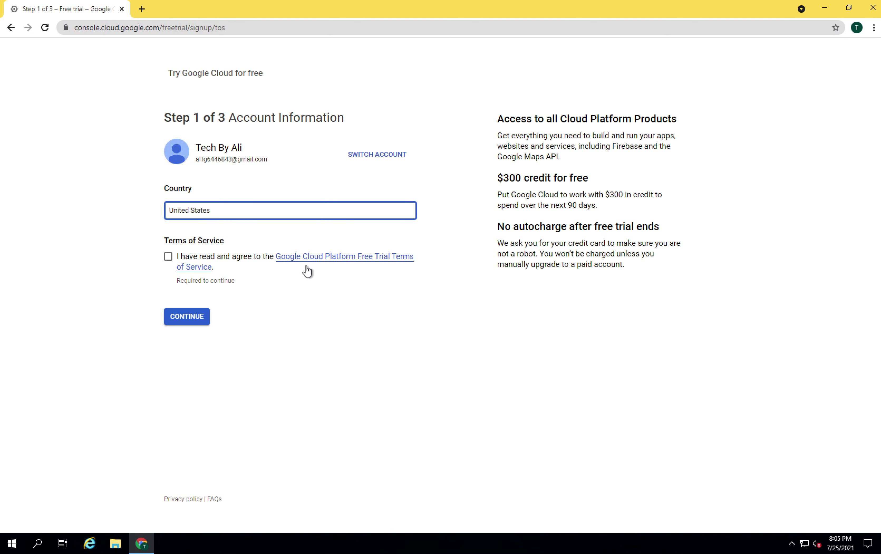
- Accept the Free Trial Terms of Service and continue with the phone number associated with the Google account
left_click(168, 257)
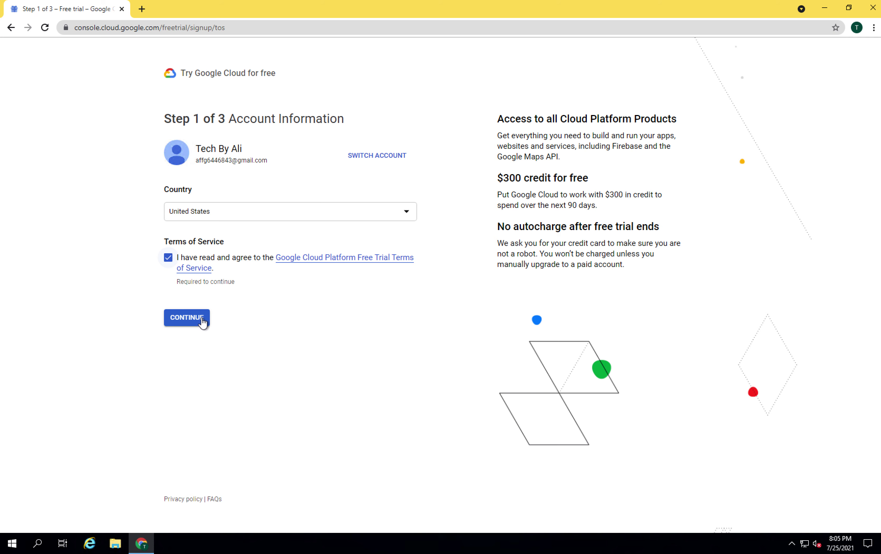
left_click(202, 321)
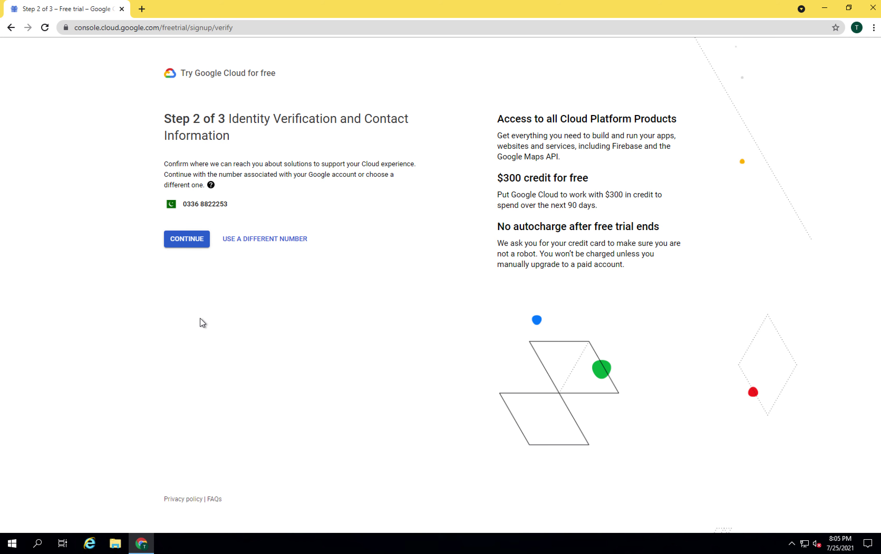
left_click(185, 234)
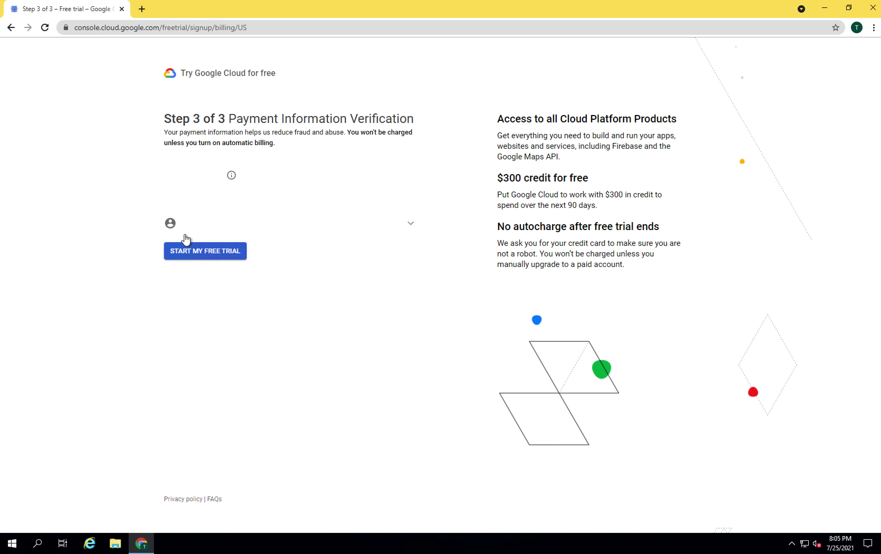
- Fill in the business name for the new payments profile
scroll(306, 329, "down", 1)
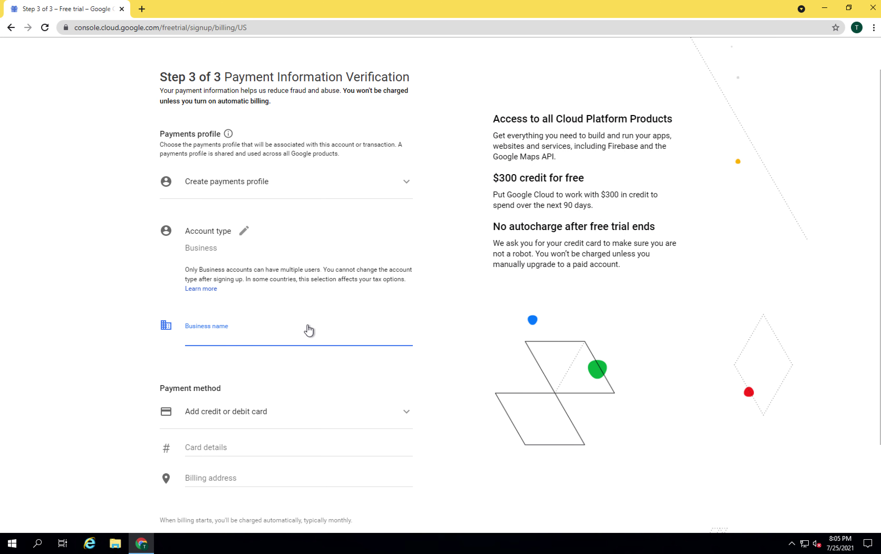
scroll(238, 395, "down", 1)
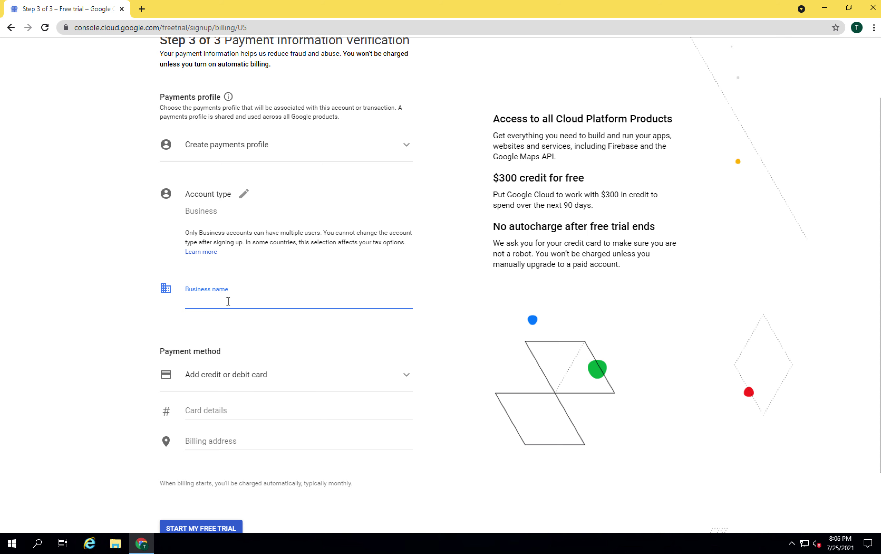
type("asad")
key("ctrl+a")
type("ali")
- Examine the available payment methods and highlight the "$300 credit for free" offer
left_click(222, 384)
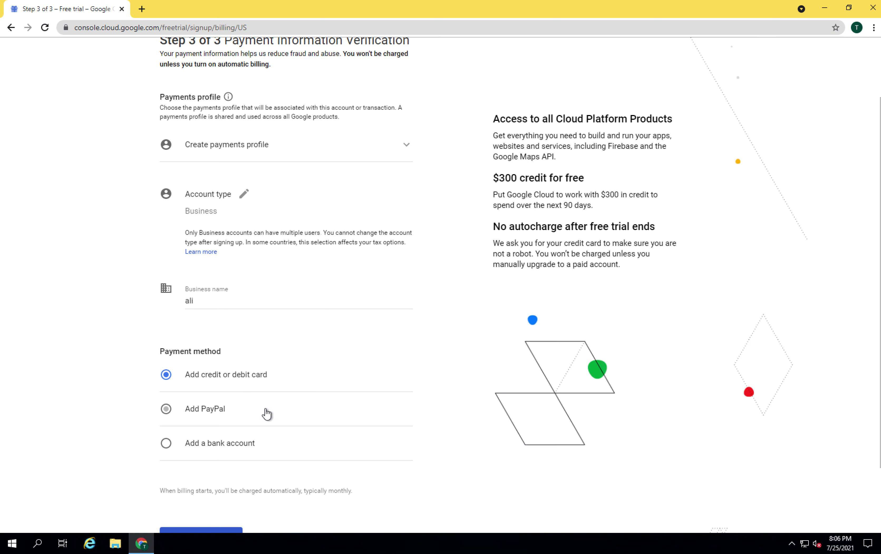
scroll(266, 414, "down", 1)
scroll(217, 513, "down", 1)
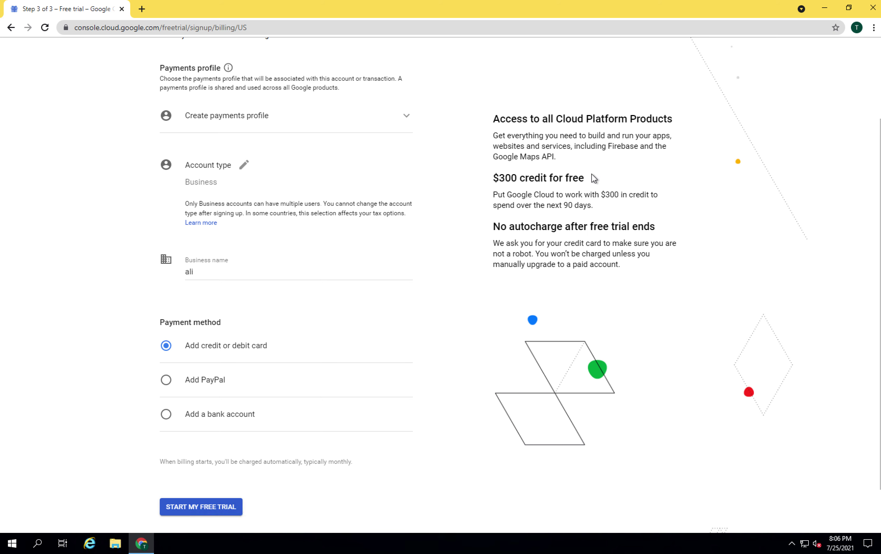
left_click_drag(591, 183, 486, 184)
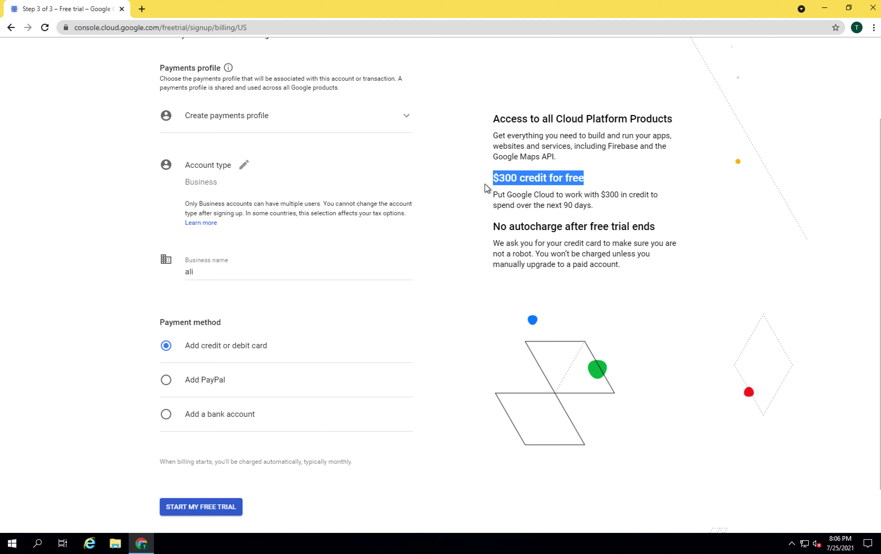
- Switch to Chrome on the Mac desktop and open the Google Cloud console
key("ctrl+Left")
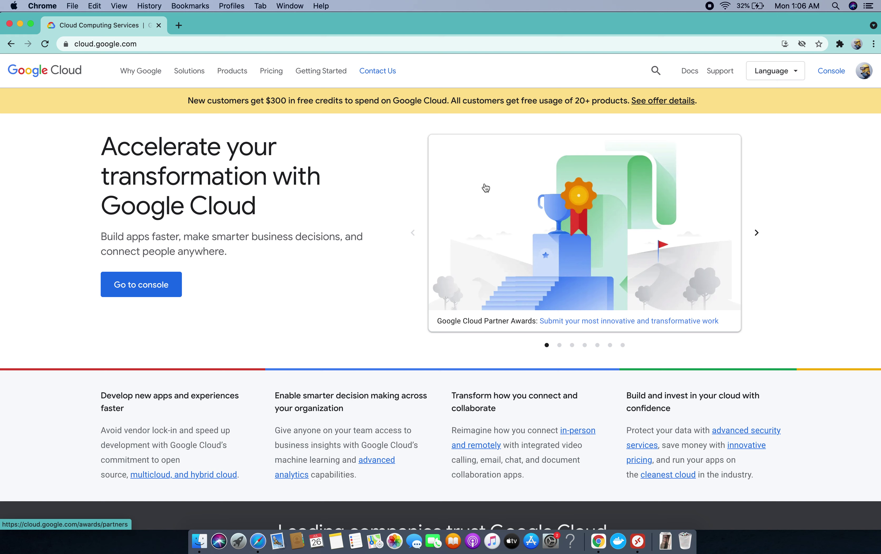
left_click(834, 75)
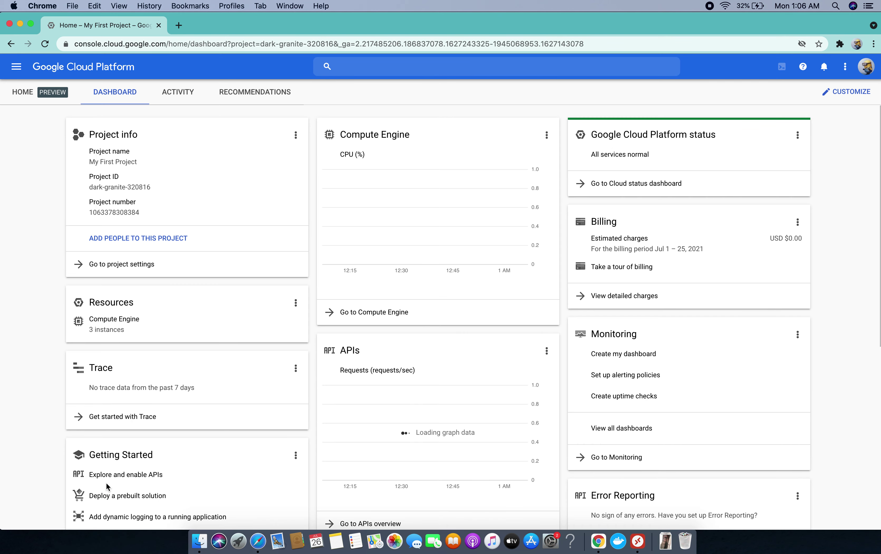
- Go to Compute Engine's VM instances and start creating a new instance
left_click(16, 68)
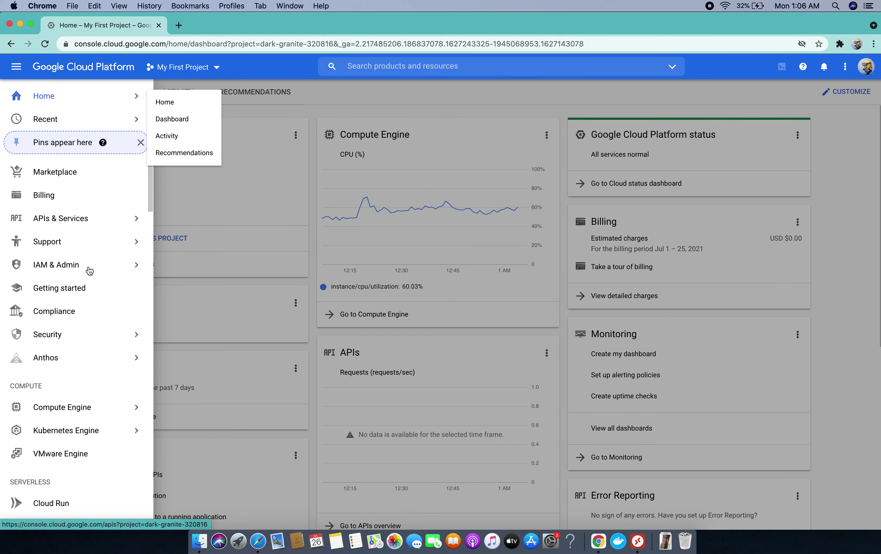
mouse_move(74, 407)
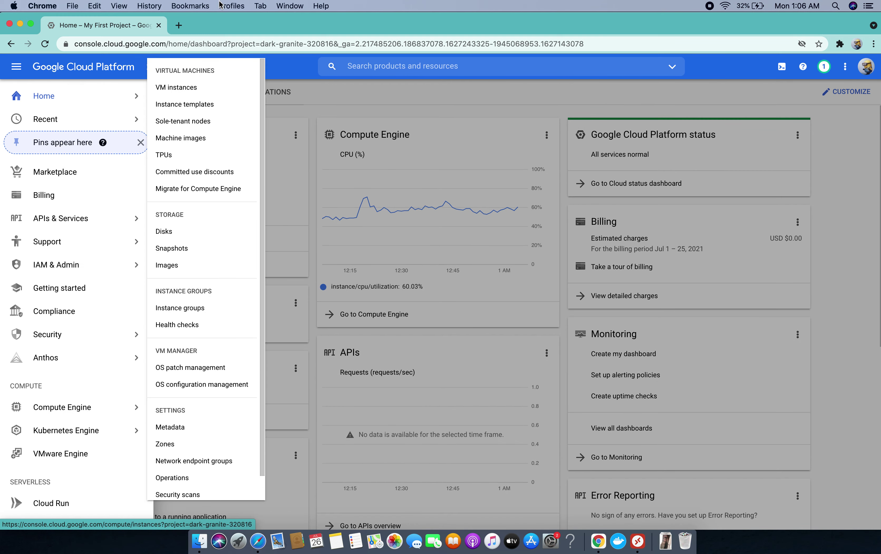
left_click(207, 92)
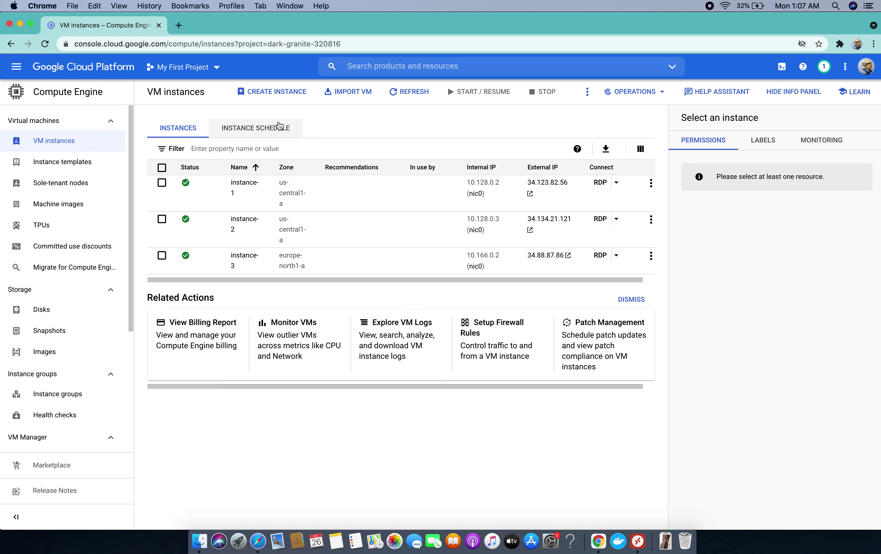
left_click(278, 93)
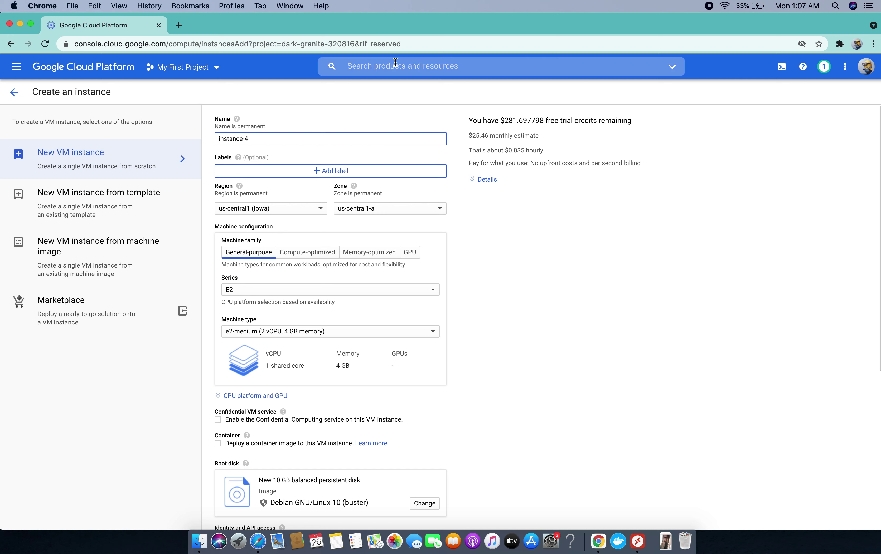
- Name the new instance "ali" and set its region to australia-southeast1 (Sydney)
triple_click(296, 144)
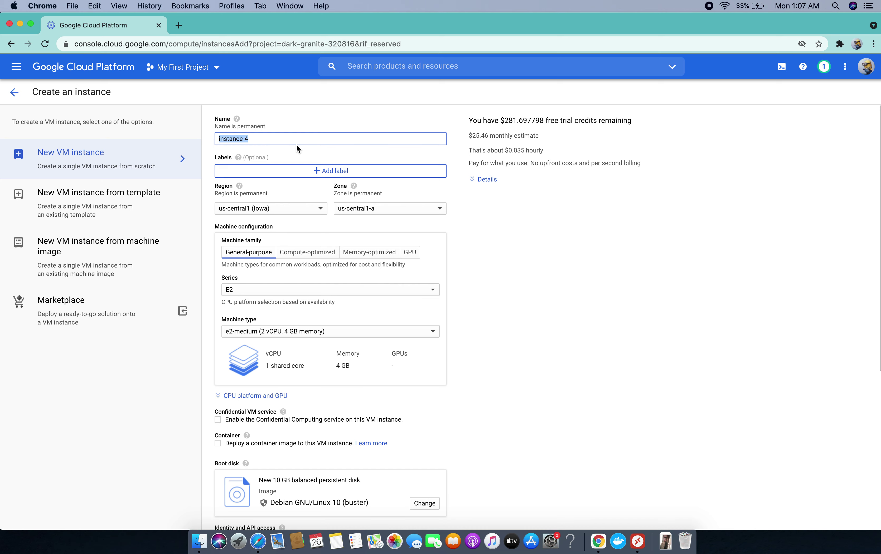
type("ali")
left_click(244, 214)
scroll(305, 350, "down", 3)
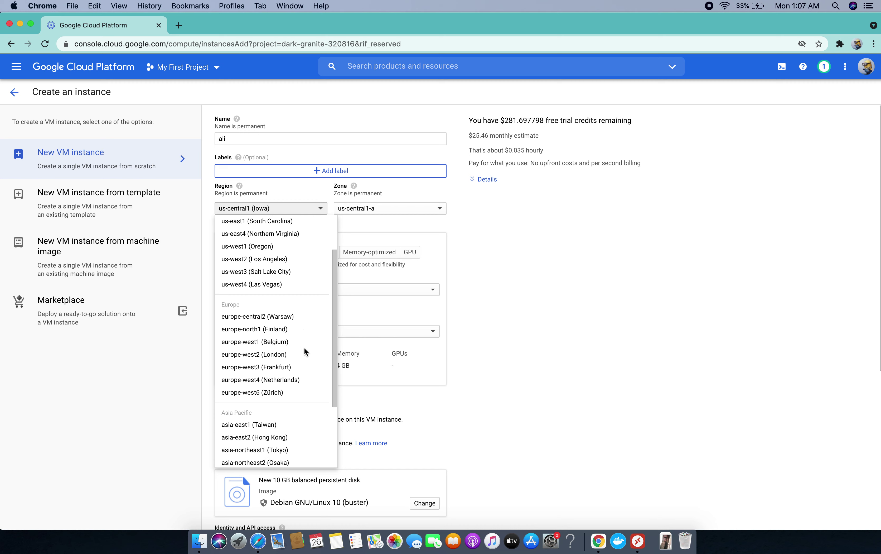
scroll(304, 351, "down", 2)
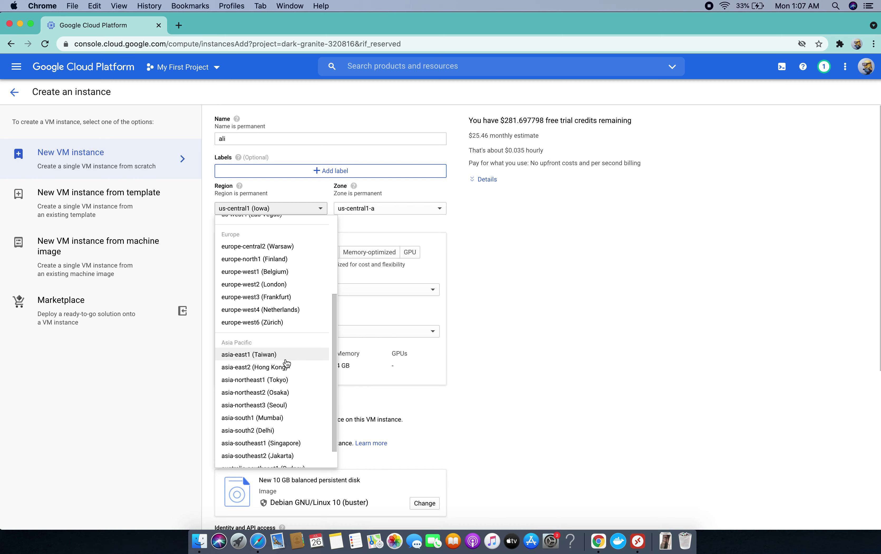
scroll(289, 392, "down", 1)
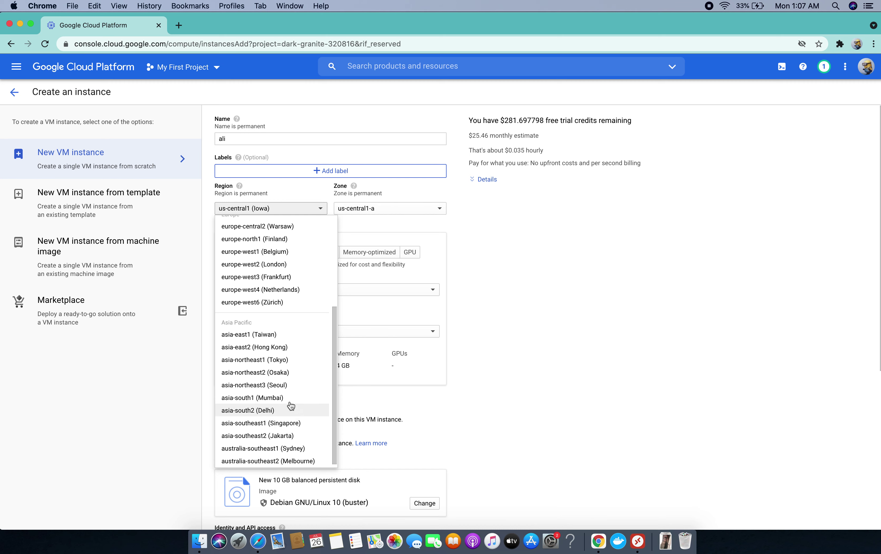
scroll(291, 405, "down", 1)
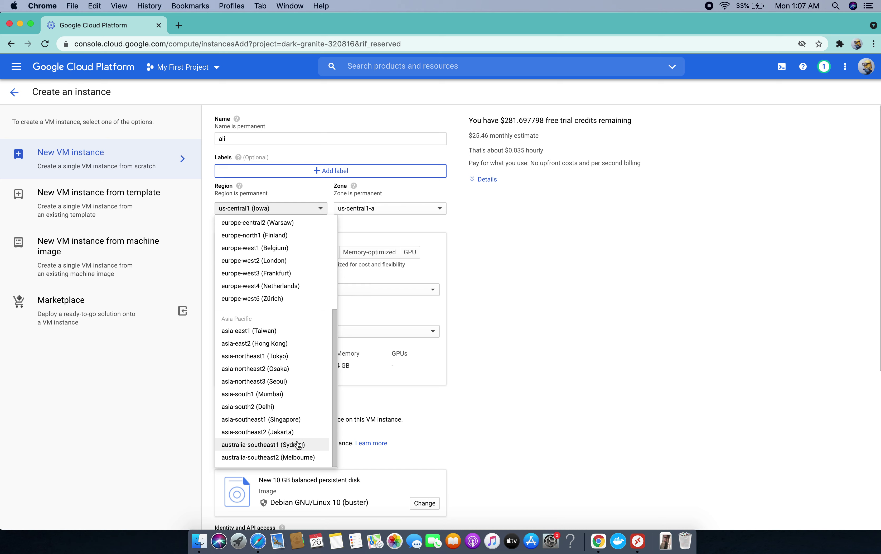
left_click(299, 444)
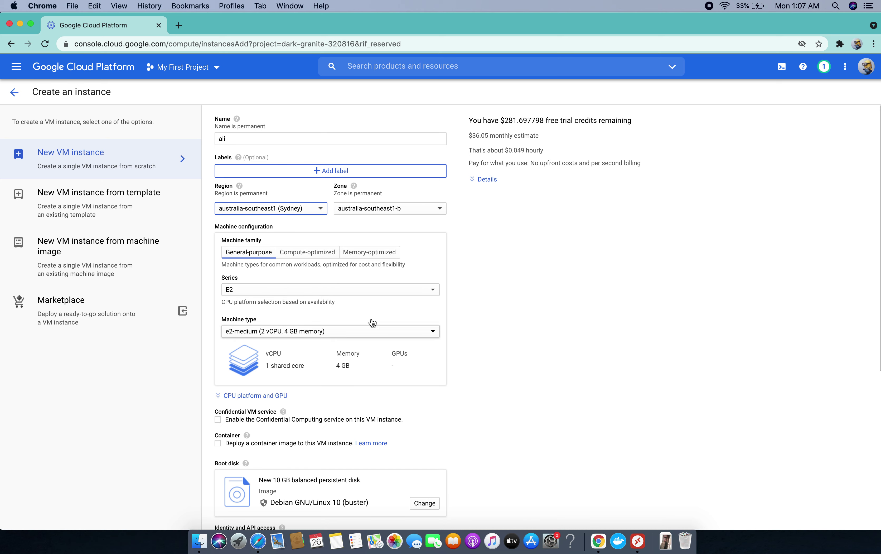
- Change the instance's region to asia-south1 (Mumbai) and choose zone asia-south1-c
left_click(284, 209)
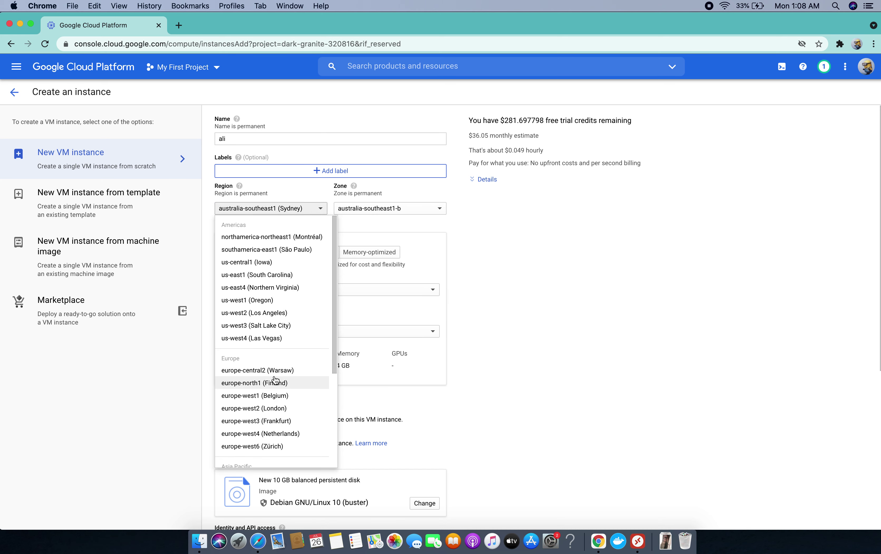
scroll(276, 381, "down", 5)
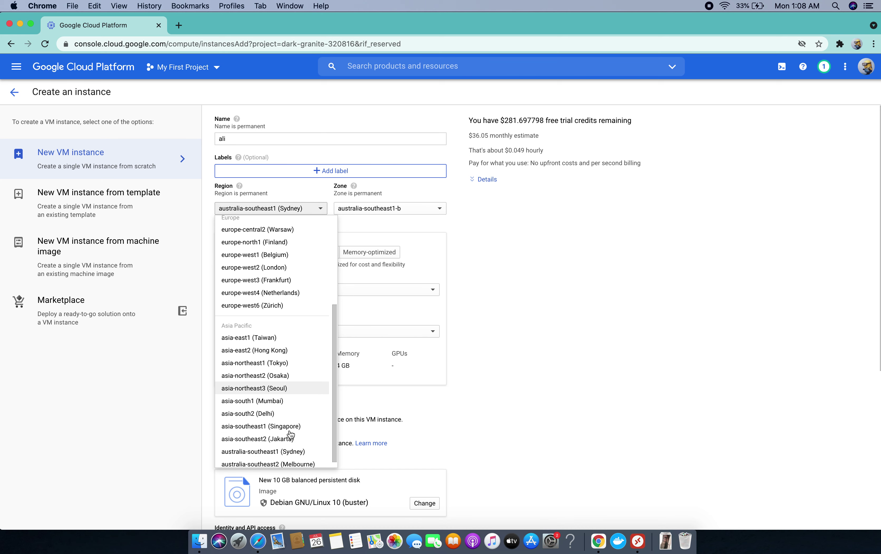
left_click(277, 401)
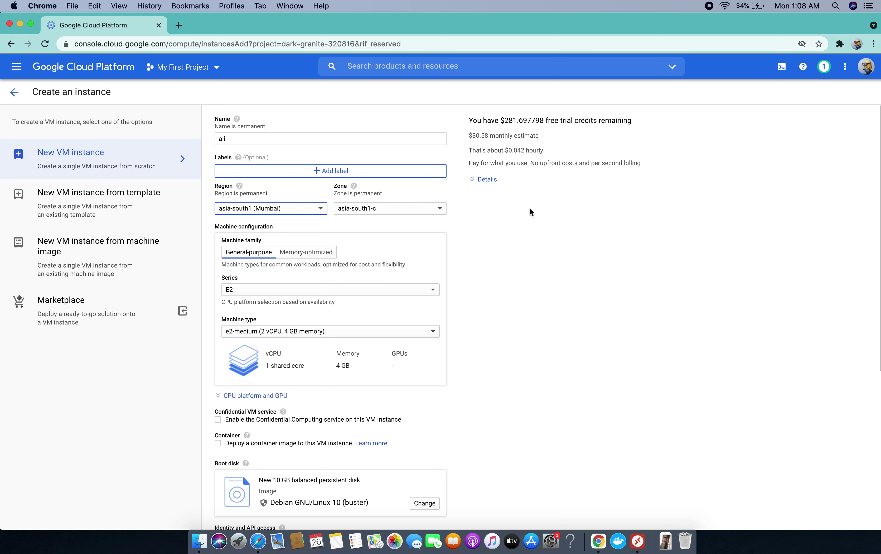
left_click(395, 208)
left_click(390, 246)
- Examine the machine types offered in the Memory-optimized machine family
scroll(329, 249, "down", 2)
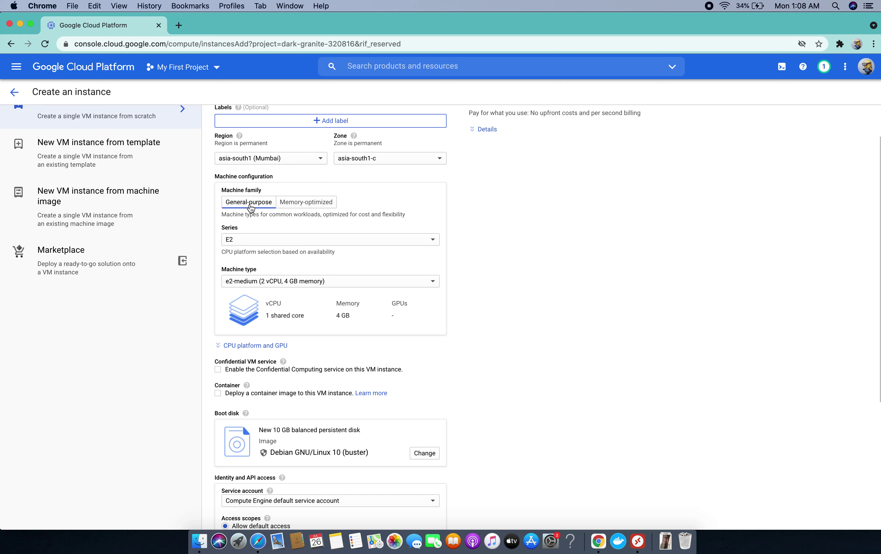
left_click(297, 206)
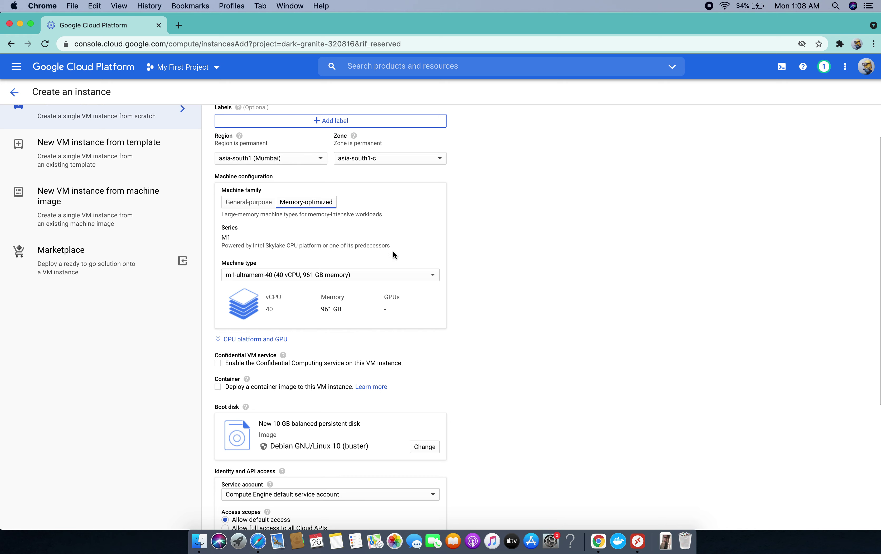
left_click(328, 278)
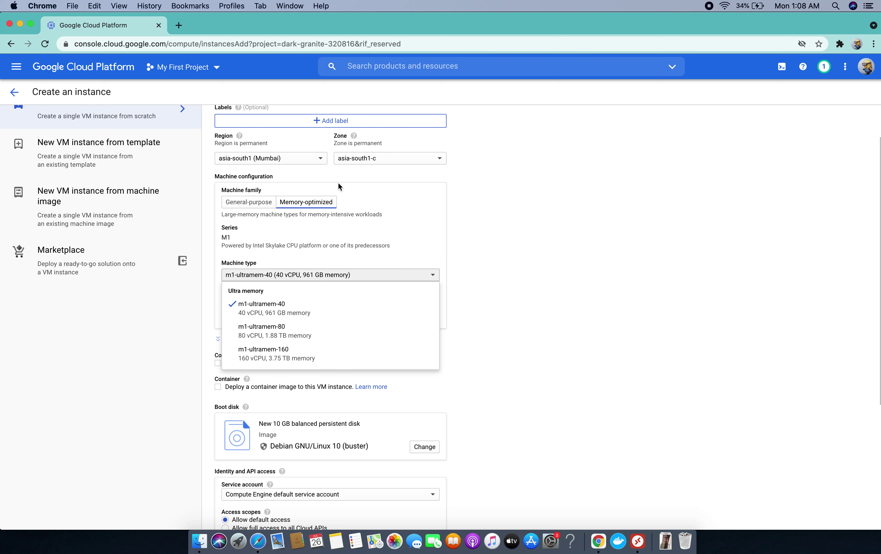
left_click(504, 239)
scroll(504, 238, "up", 2)
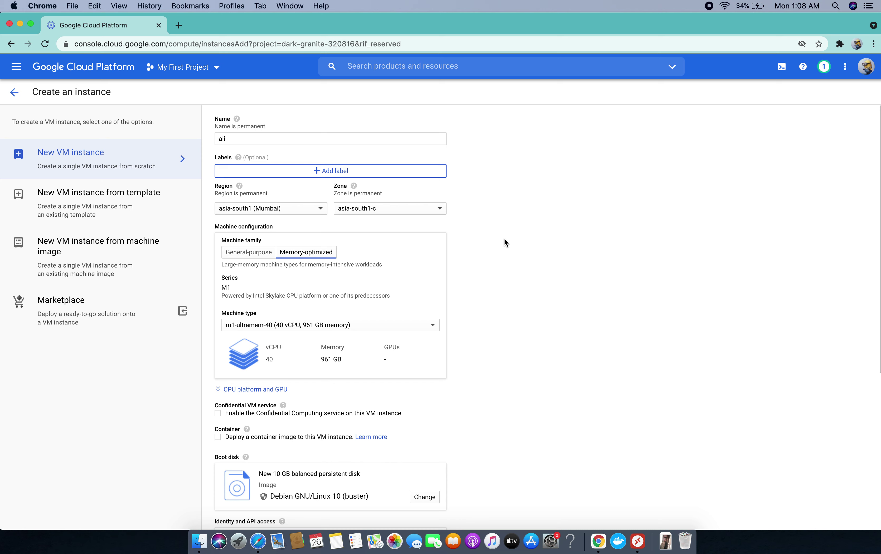
- Compare the free trial credit and cost estimate between the General-purpose and Memory-optimized families, ending on General-purpose
left_click(258, 252)
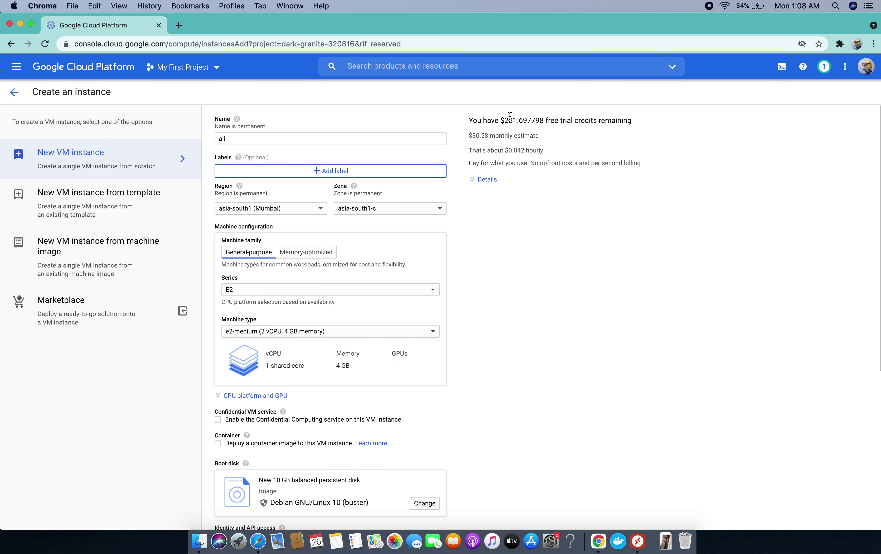
left_click_drag(501, 121, 542, 140)
left_click(543, 139)
left_click(301, 250)
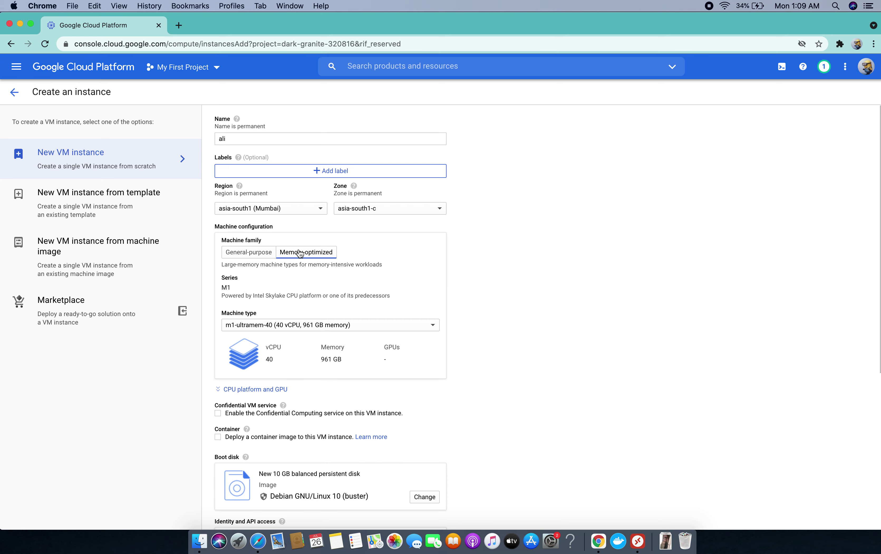
left_click(232, 257)
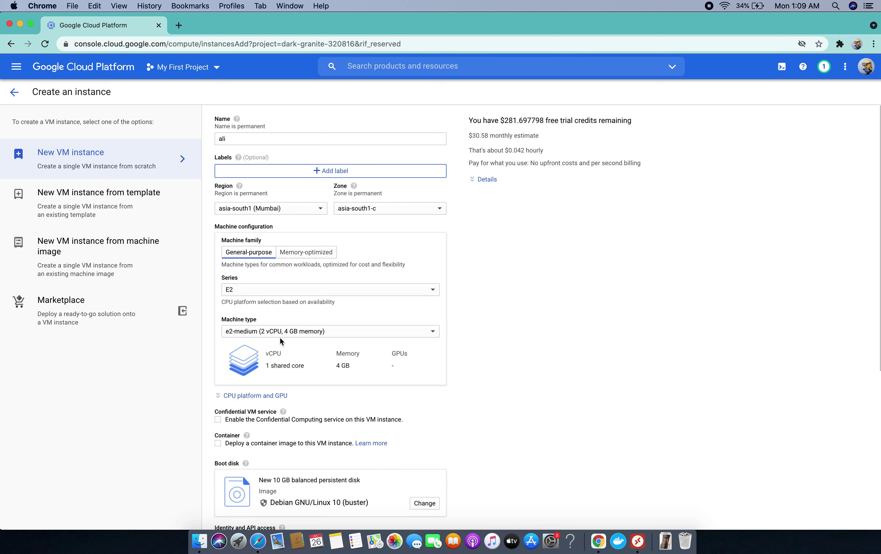
- Keep the E2 series and set the machine type to e2-small (2 vCPU, 2 GB memory)
scroll(280, 340, "down", 3)
left_click(271, 237)
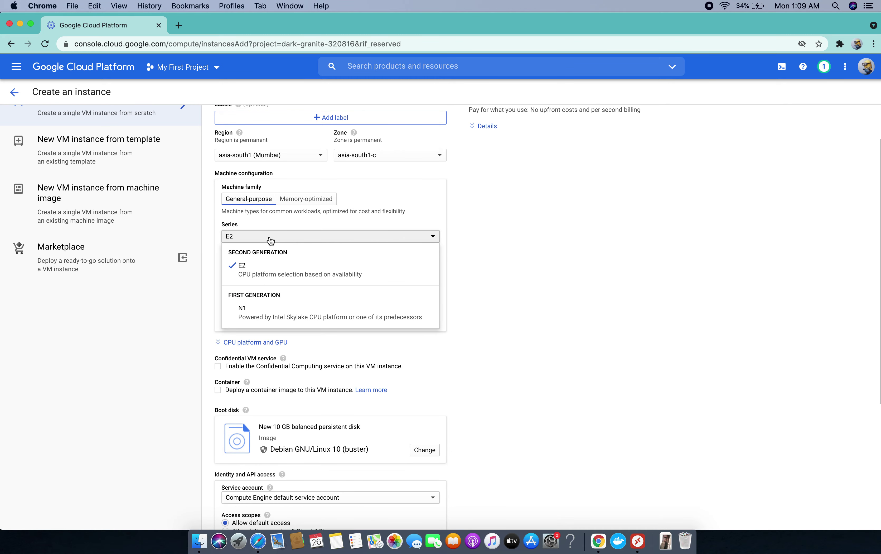
left_click(298, 273)
left_click(309, 277)
scroll(378, 331, "down", 1)
scroll(376, 334, "up", 2)
scroll(319, 349, "up", 1)
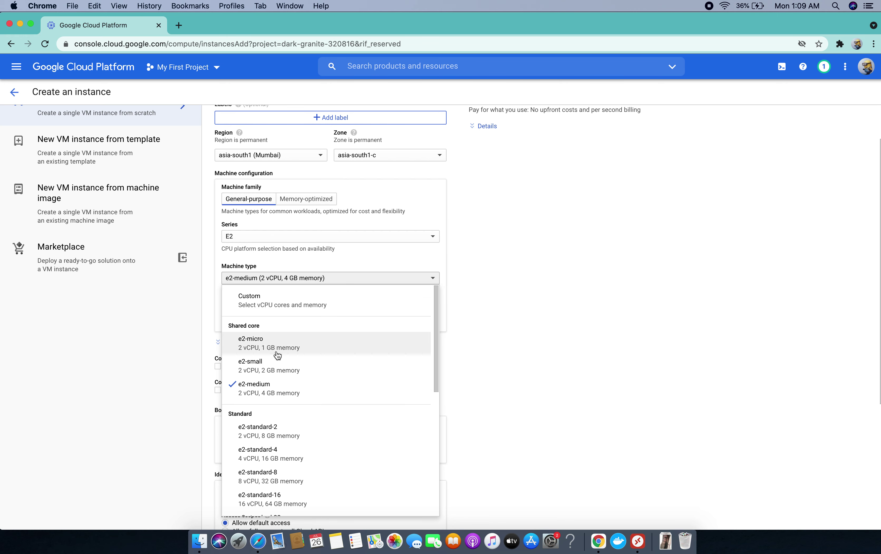
left_click(287, 376)
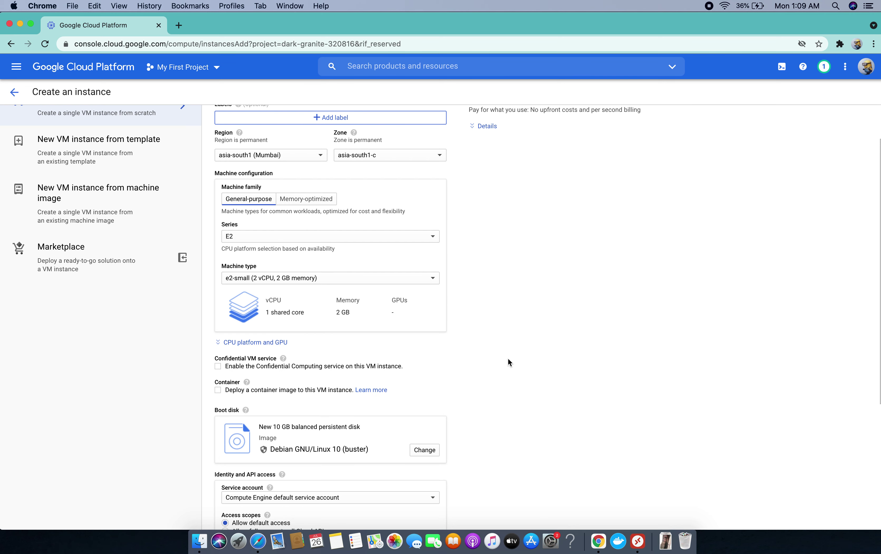
- Change the boot disk to the public Windows Server image, version Windows Server 2019 Datacenter with Desktop Experience
scroll(508, 361, "down", 3)
scroll(380, 345, "down", 5)
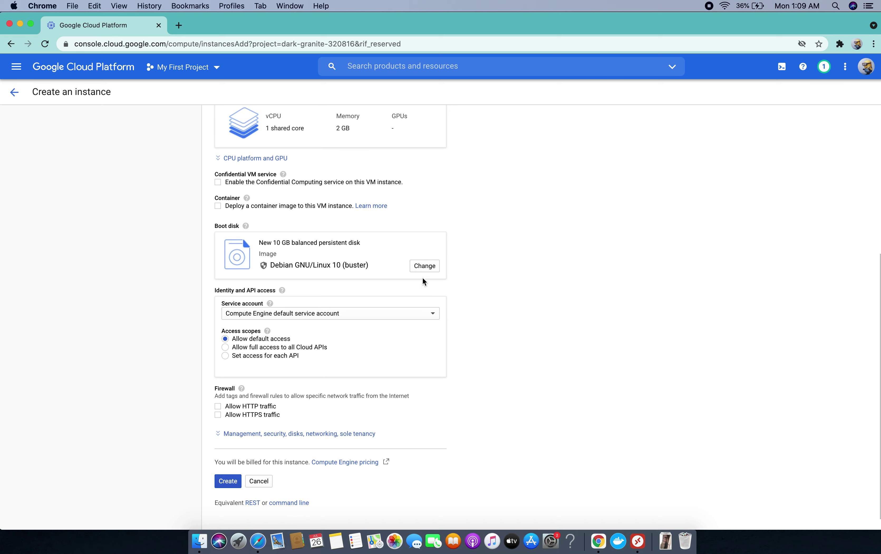
left_click(421, 267)
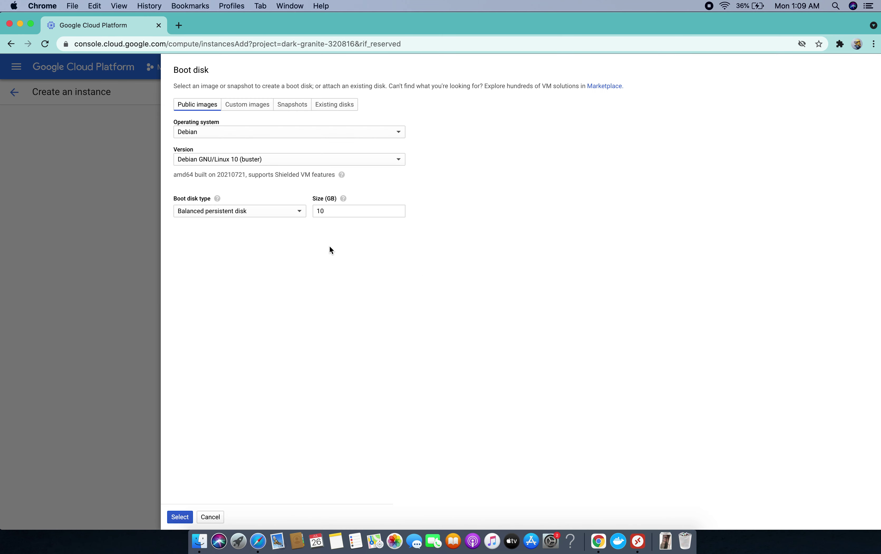
left_click(241, 134)
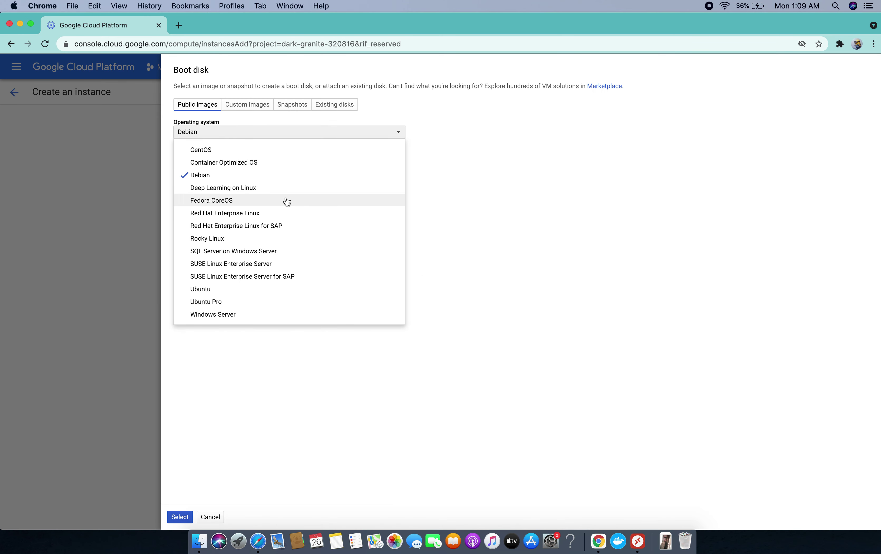
left_click(233, 312)
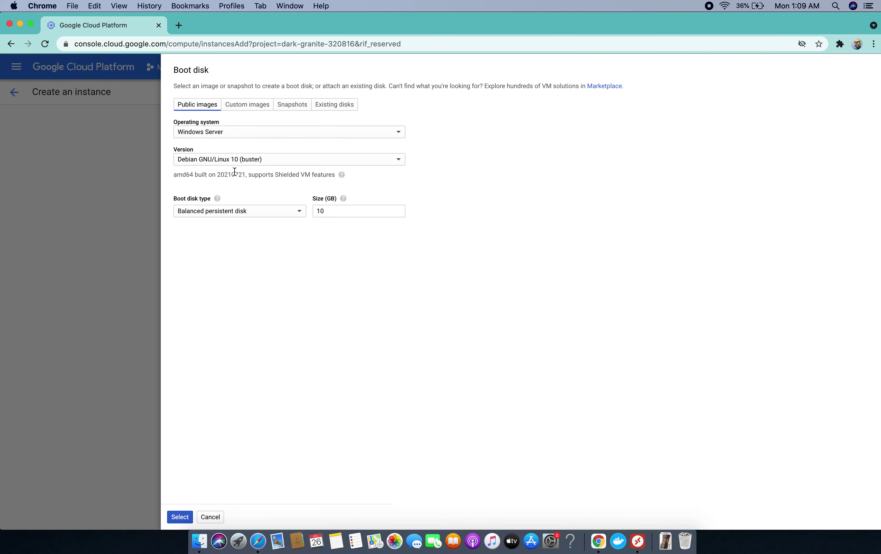
left_click(235, 161)
scroll(285, 249, "down", 3)
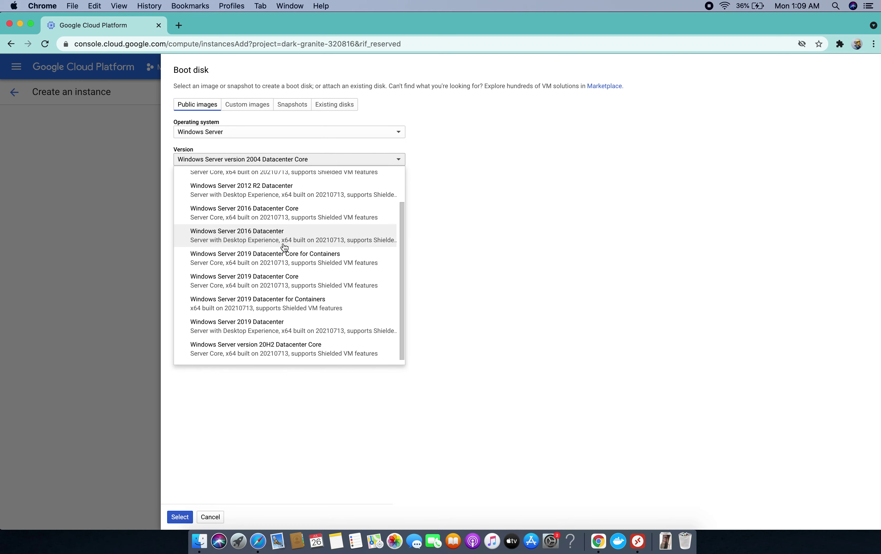
left_click(275, 329)
left_click(191, 516)
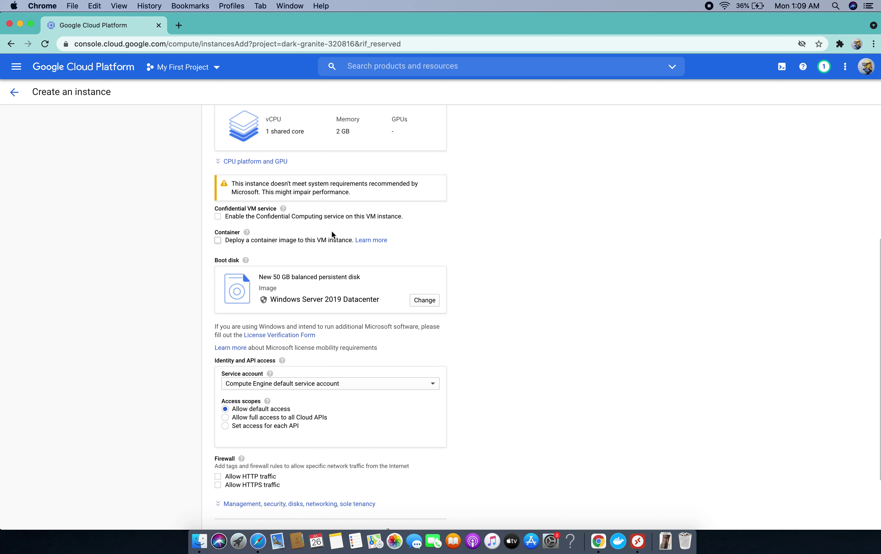
- Allow HTTP and HTTPS traffic through the firewall and create the instance
scroll(330, 231, "down", 3)
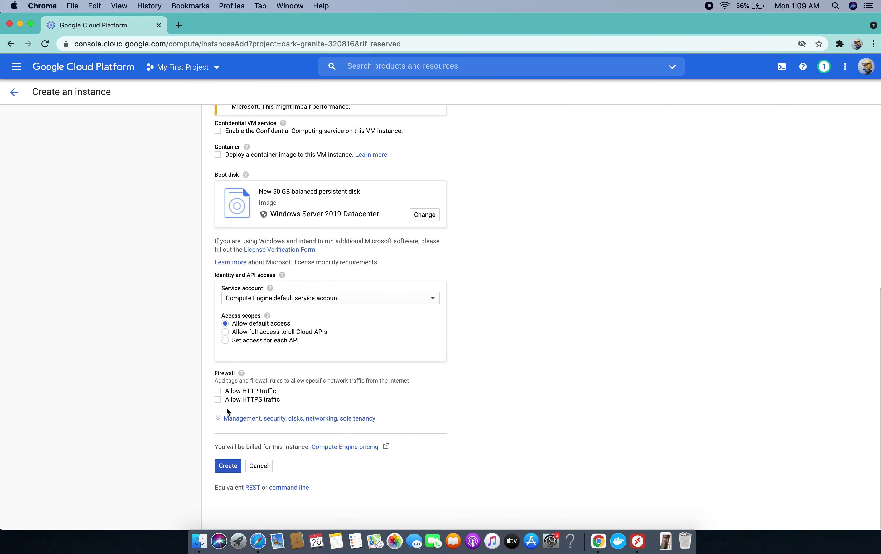
left_click(218, 399)
left_click(220, 391)
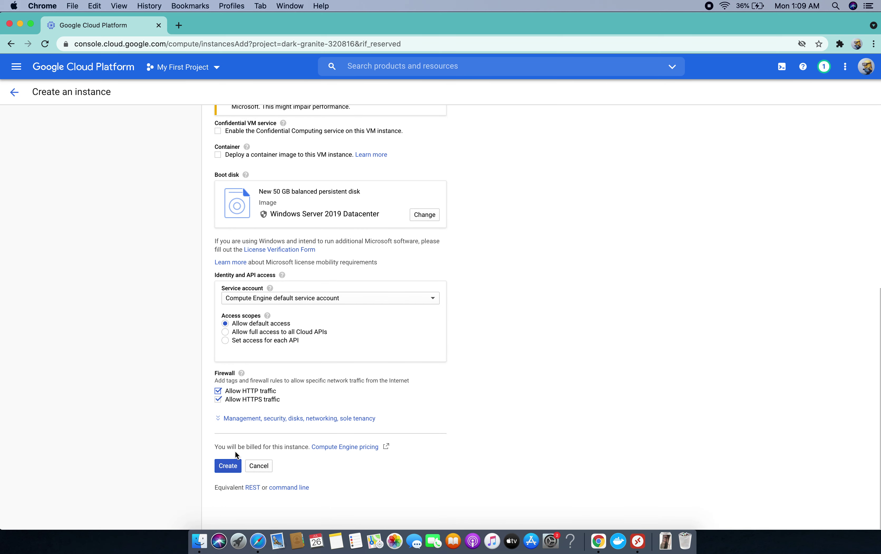
left_click(227, 469)
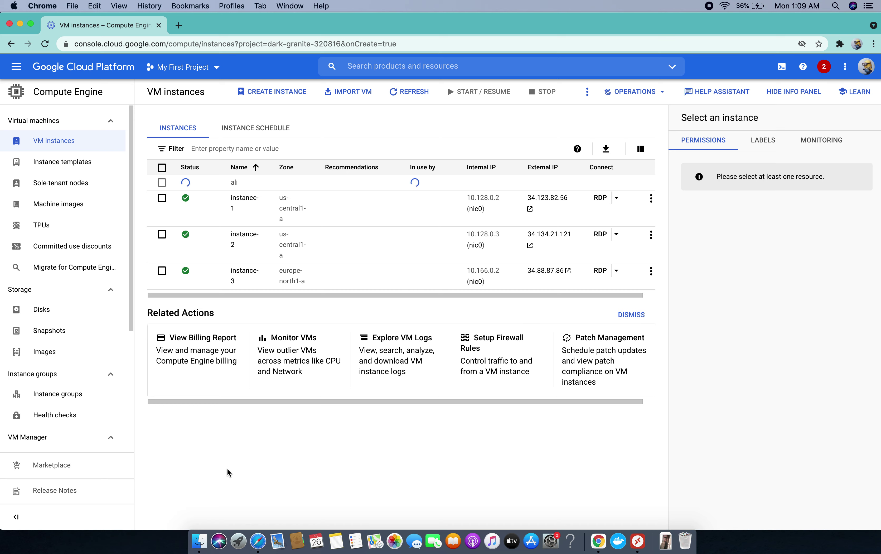
- Check the notifications for the new instance's creation status, and open the details of instance-1
left_click(823, 68)
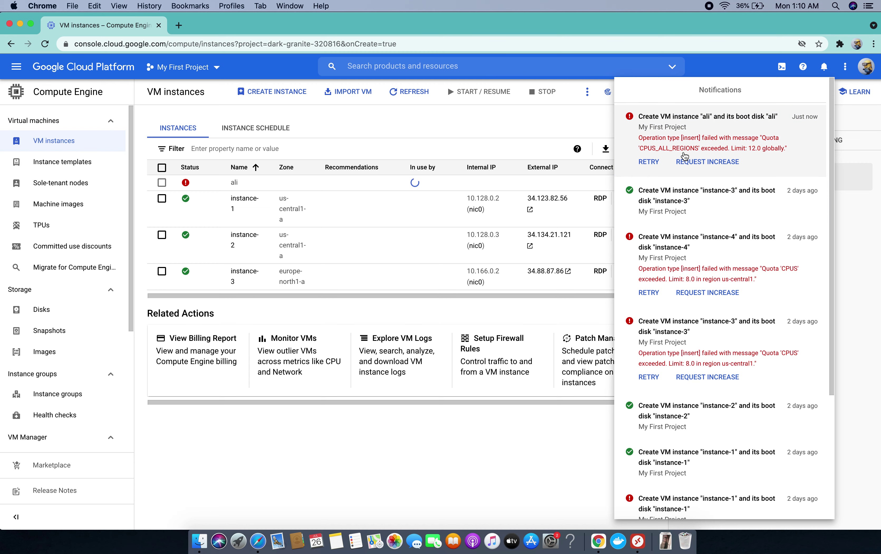
left_click(314, 491)
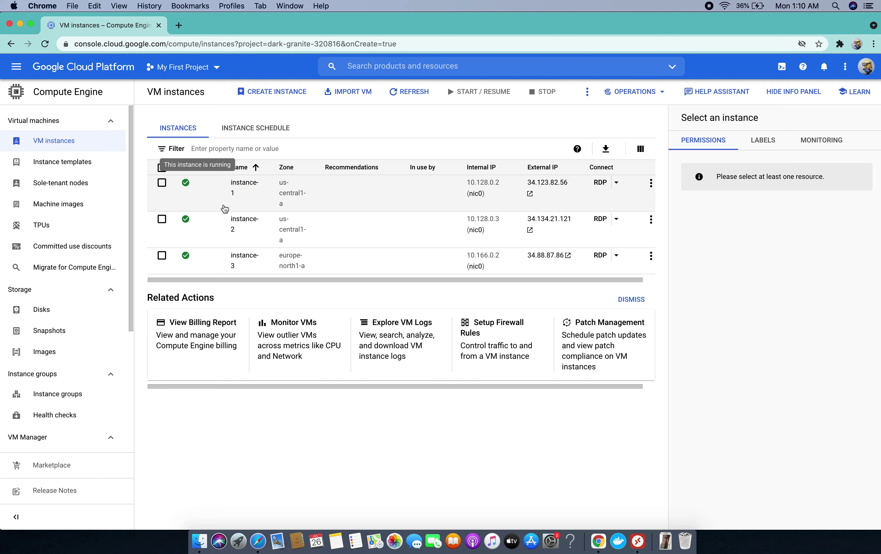
left_click(245, 183)
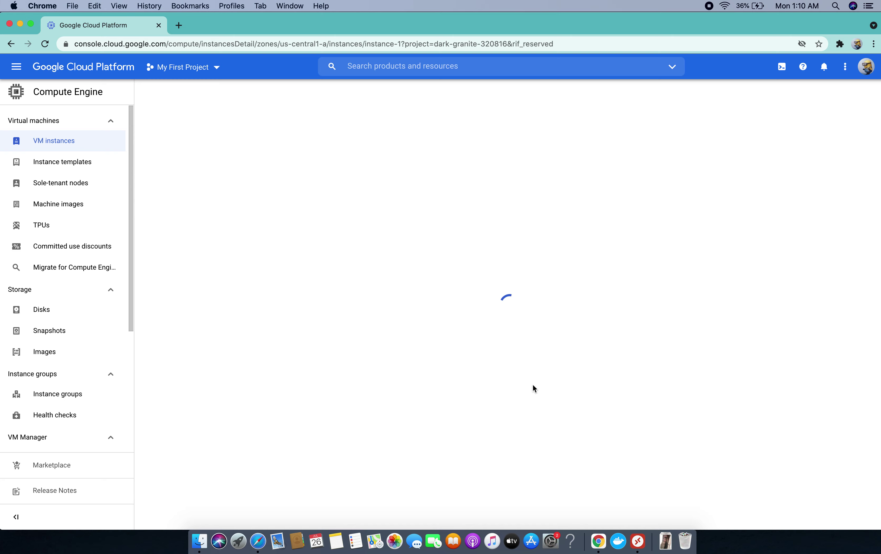
- Review the details of instance-1 and copy the external IP address of its nic0 network interface
scroll(533, 388, "down", 10)
scroll(533, 385, "up", 2)
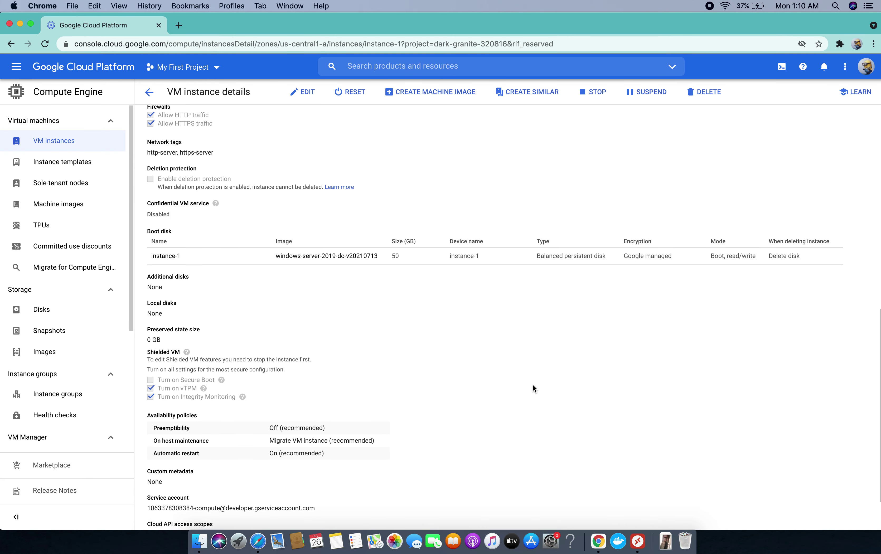
scroll(532, 386, "down", 2)
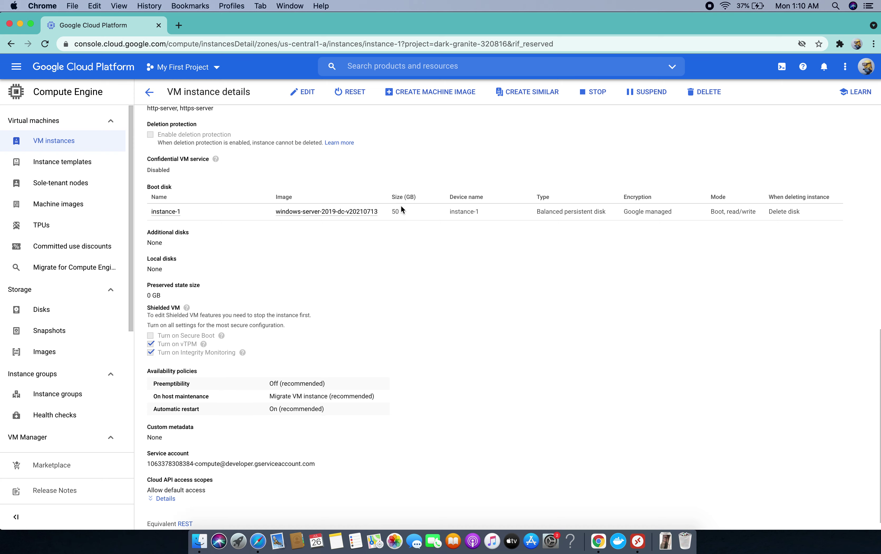
scroll(400, 205, "up", 3)
scroll(450, 243, "up", 10)
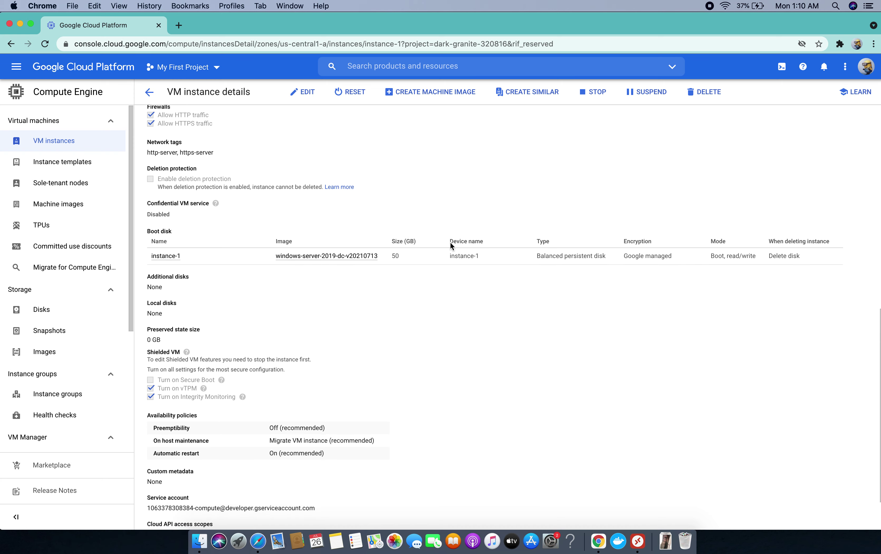
scroll(450, 241, "down", 3)
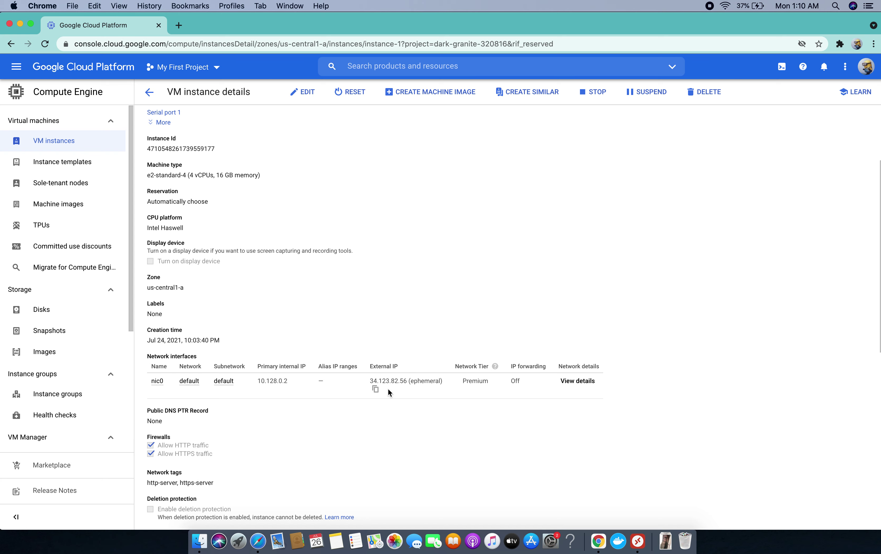
left_click(375, 394)
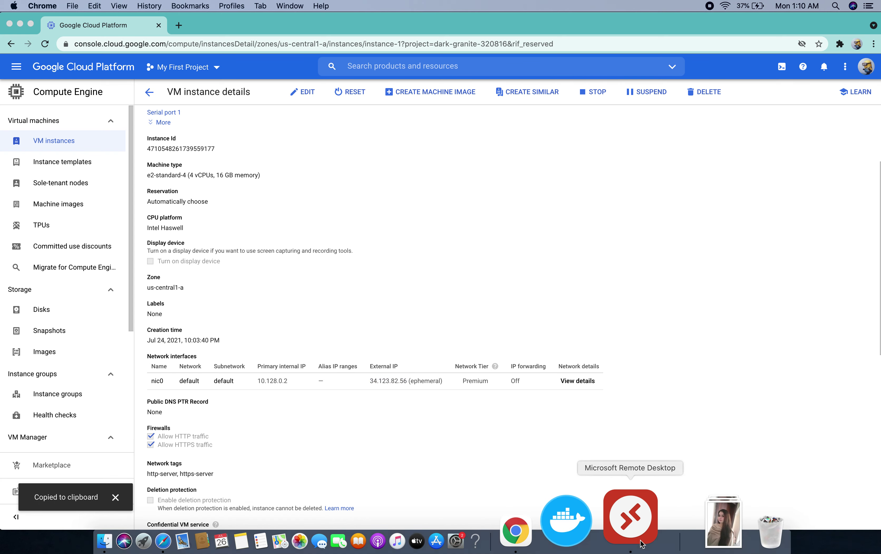
- Switch to the Microsoft Remote Desktop session, close its browser, and connect to 34.123.82.56 with Remote Desktop Connection
left_click(625, 543)
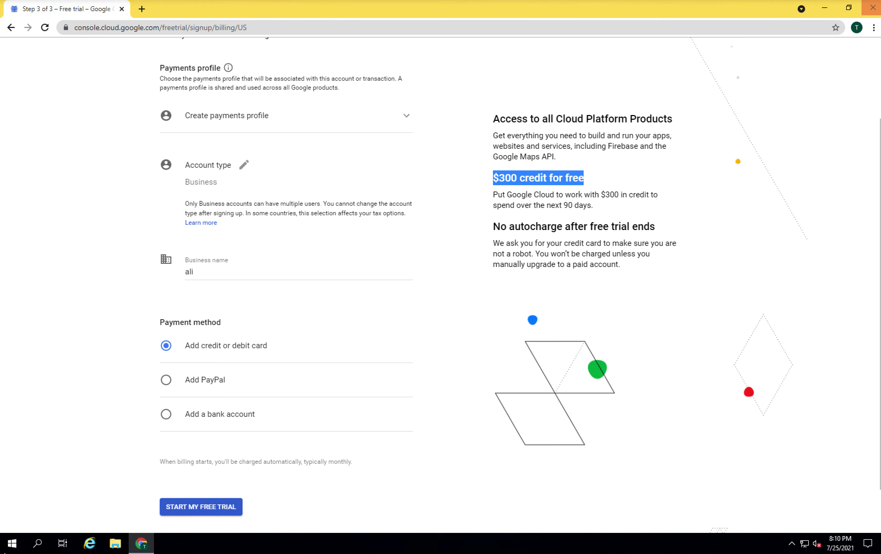
left_click(873, 7)
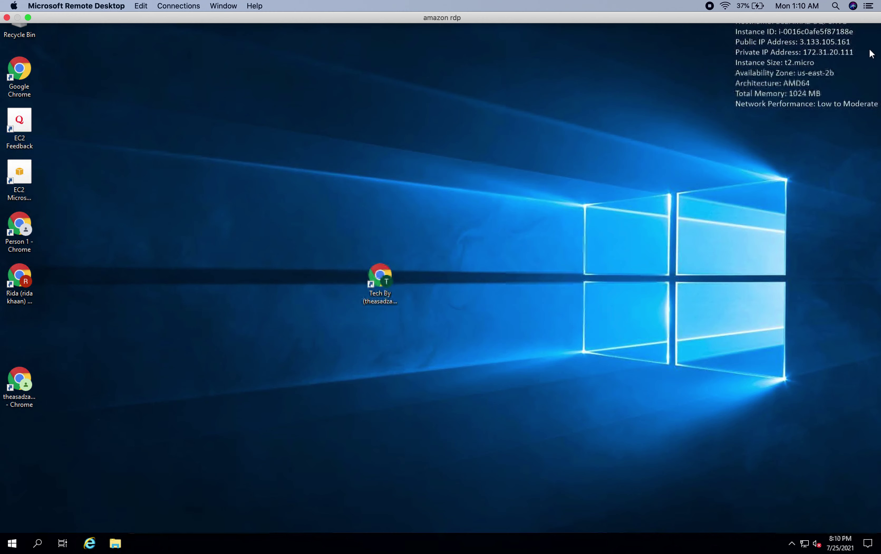
left_click(34, 545)
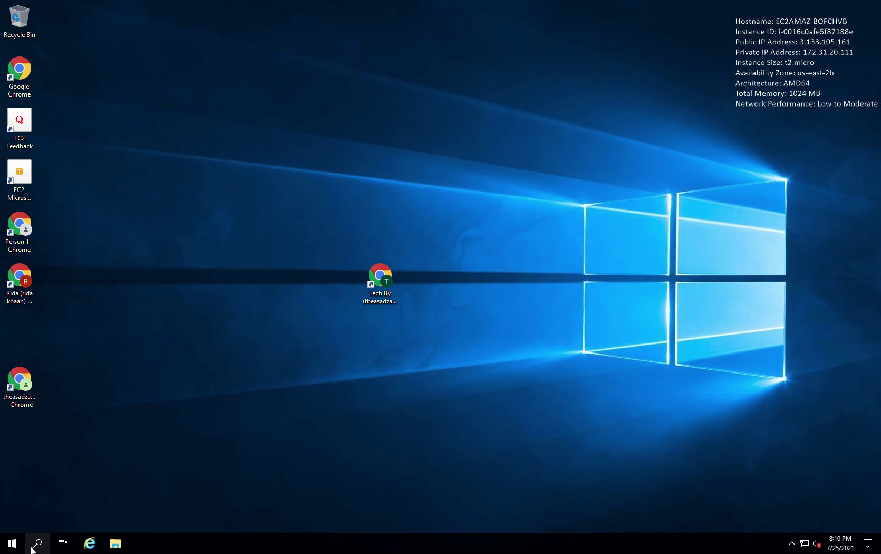
type("remote desktop")
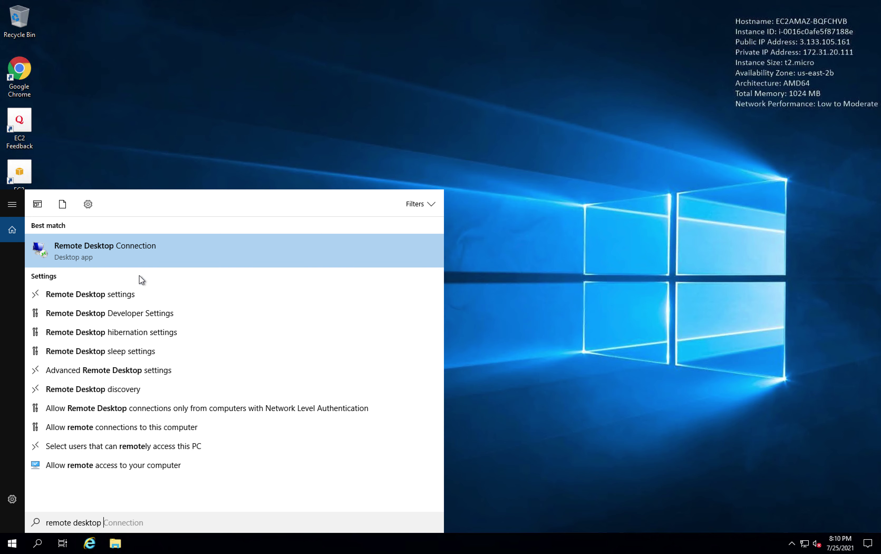
left_click(135, 257)
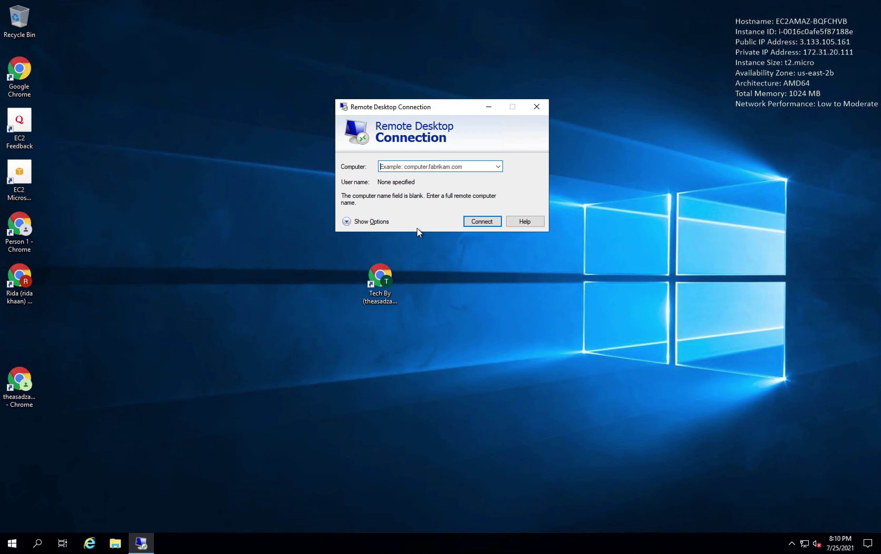
key("ctrl+v")
left_click(482, 222)
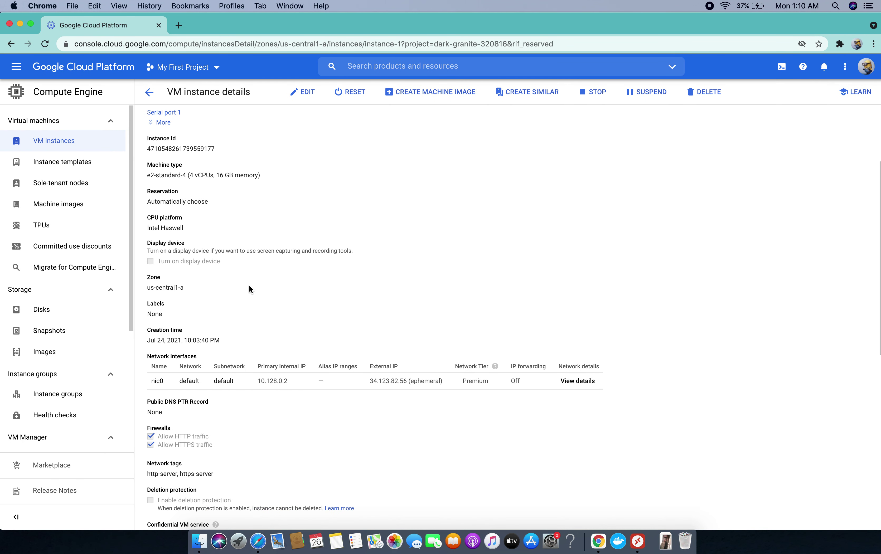
- Return to the Google Cloud console, bring up the Windows password setting for instance-1, and copy the suggested username
scroll(249, 284, "up", 5)
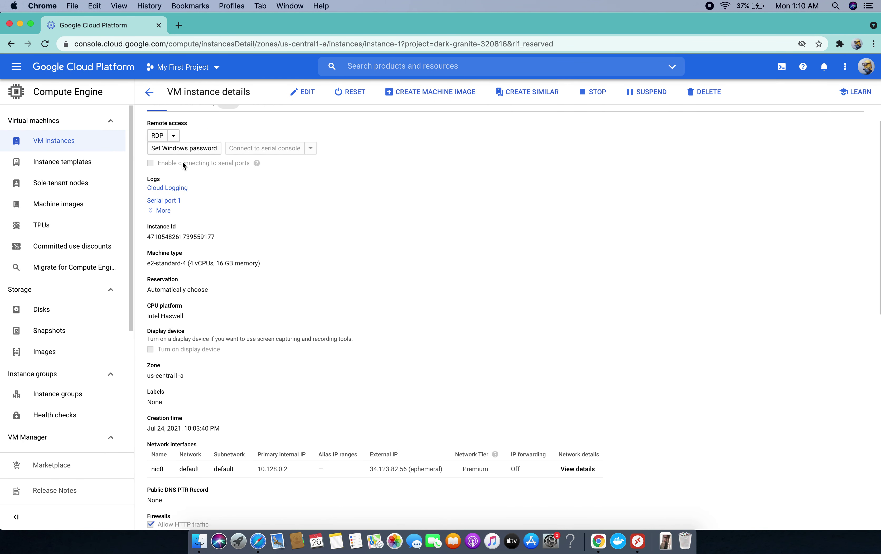
left_click(193, 153)
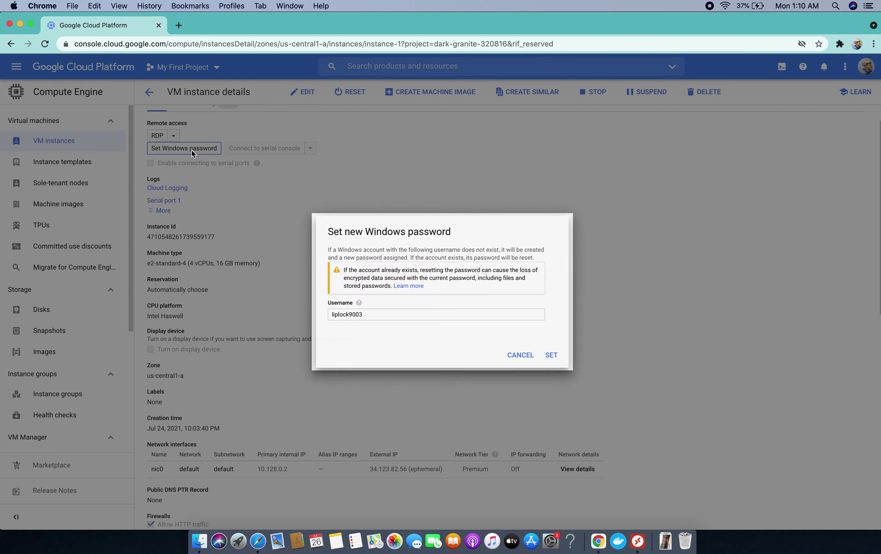
left_click(408, 318)
key("super+a")
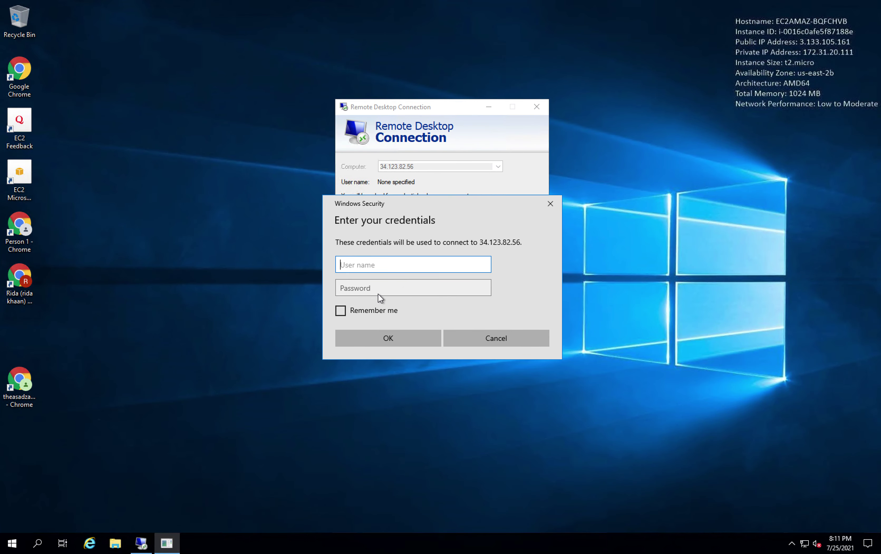
- Enter the copied username and the account password in the credentials prompt for 34.123.82.56 and submit them
key("ctrl+v")
left_click(390, 287)
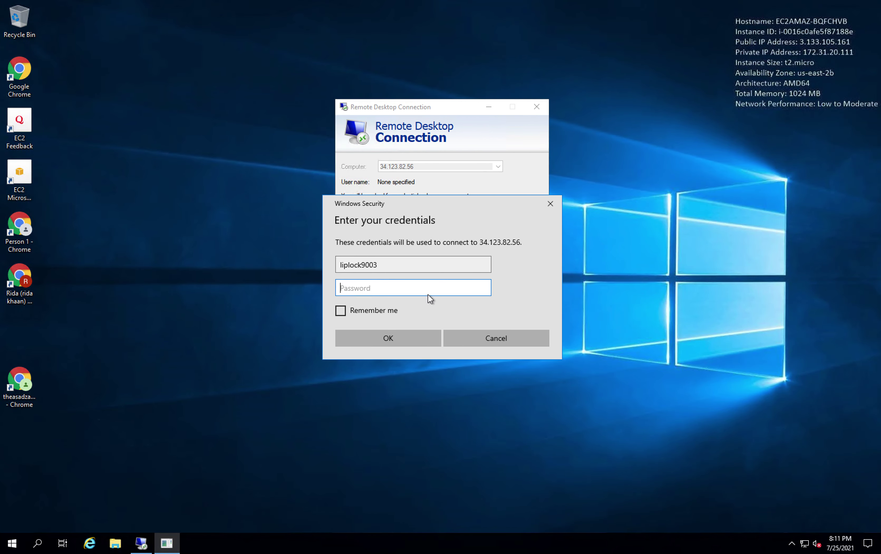
type("*****************")
left_click(400, 345)
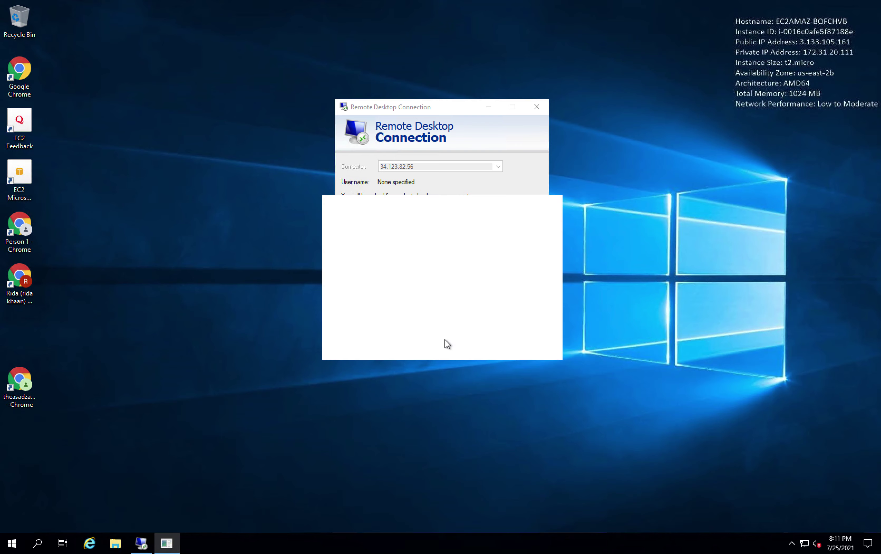
- Close Remote Desktop Connection and the remote session window, and cancel setting a new Windows password for instance-1
left_click(533, 105)
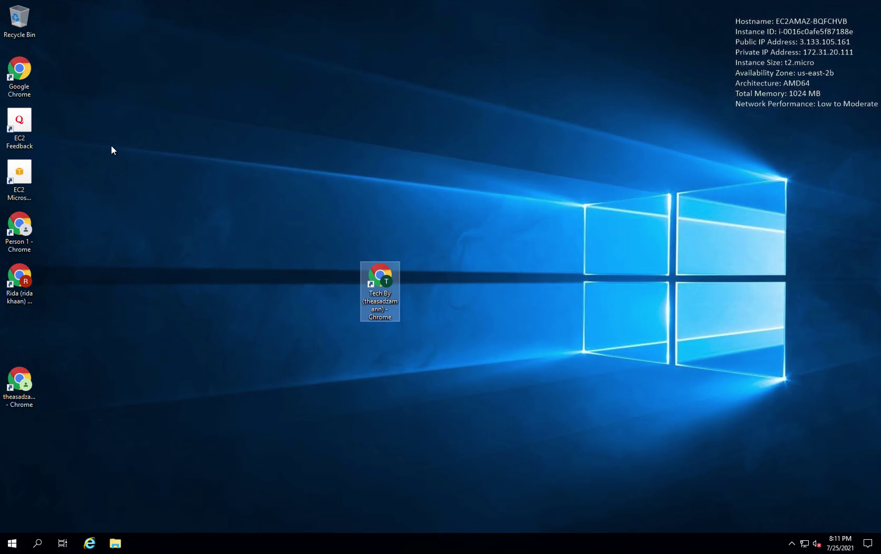
left_click(7, 18)
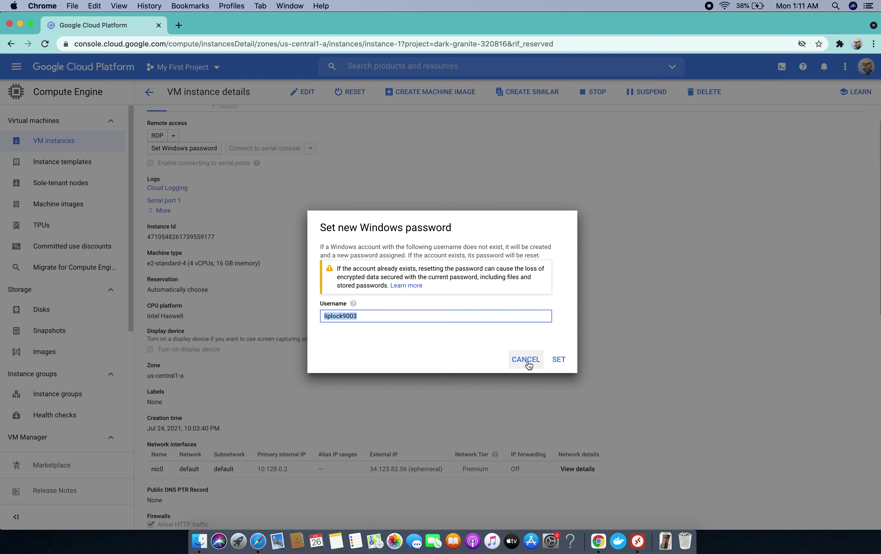
left_click(526, 360)
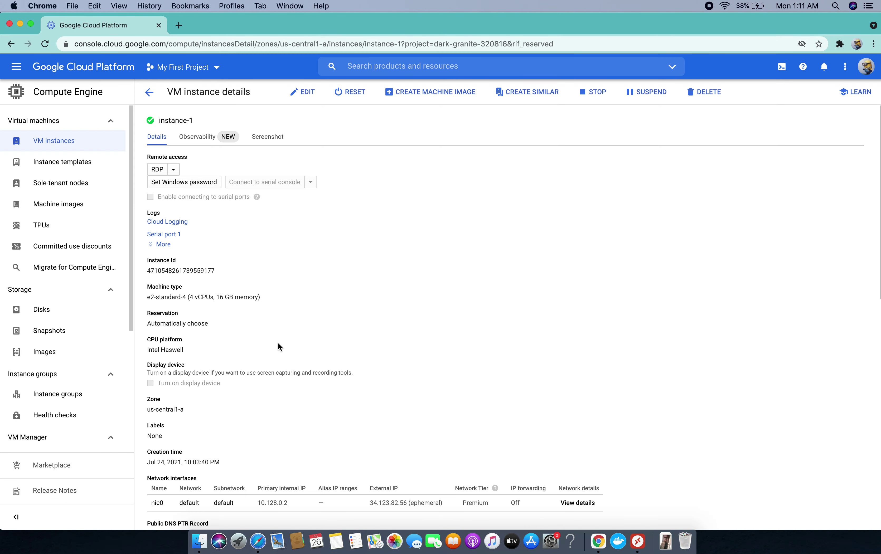